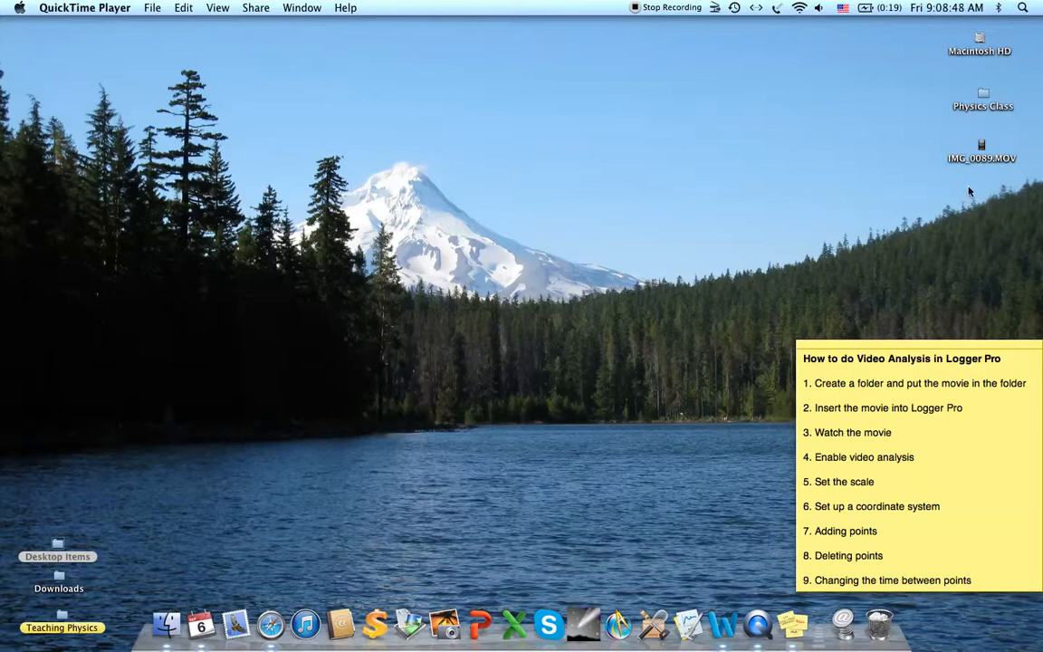
Create a folder named "Video analysis - Onion on a conveyer belt" in the W1 Homework folder of Physics Class
double_click(983, 96)
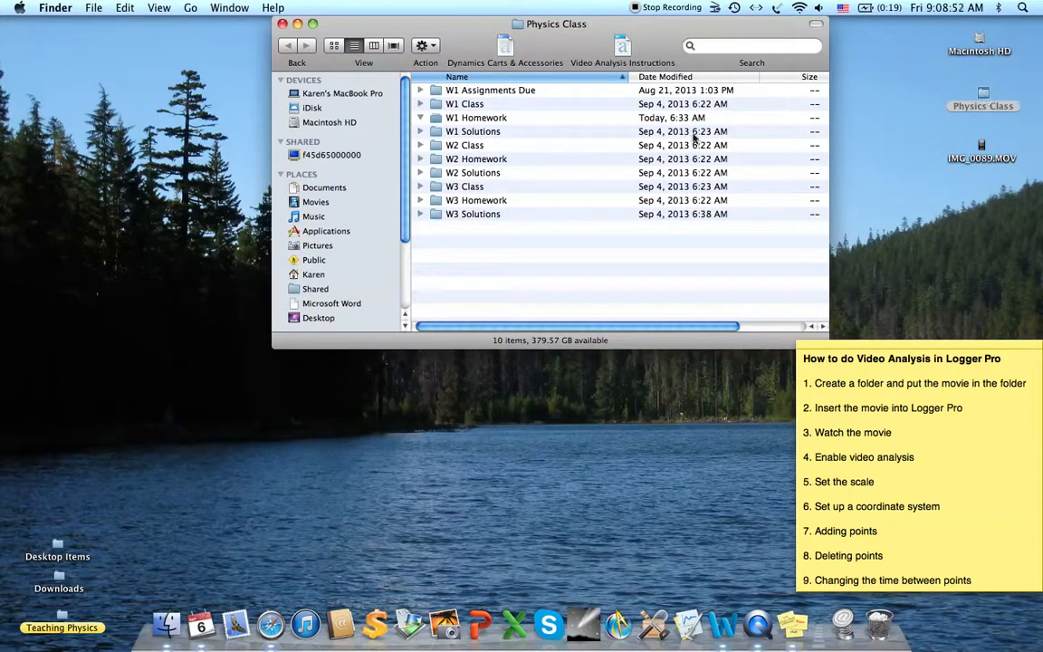
double_click(431, 119)
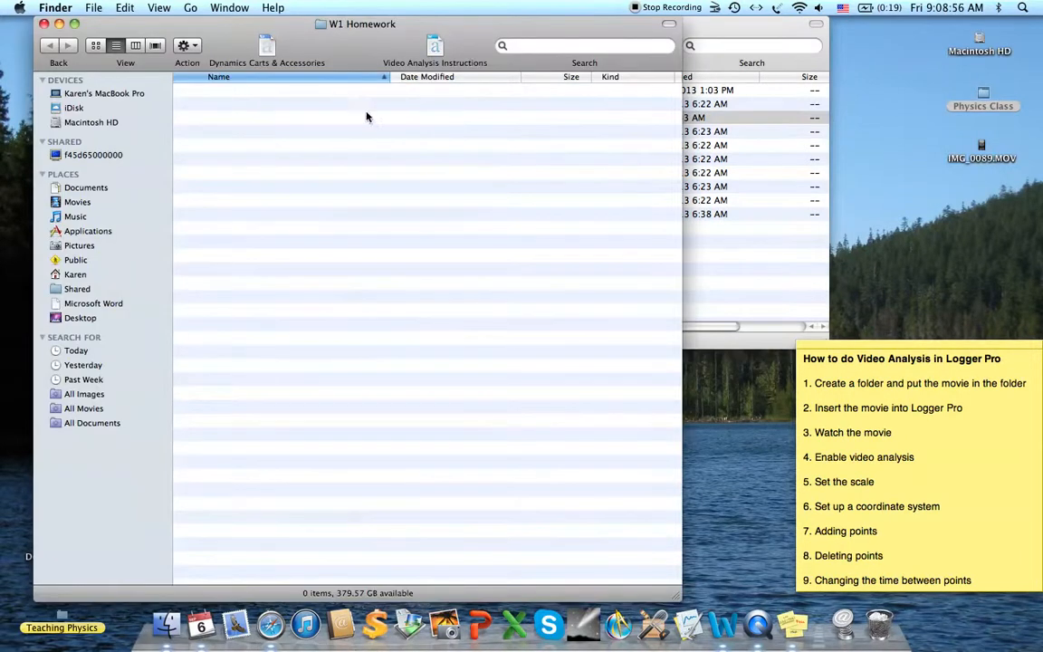
click(94, 7)
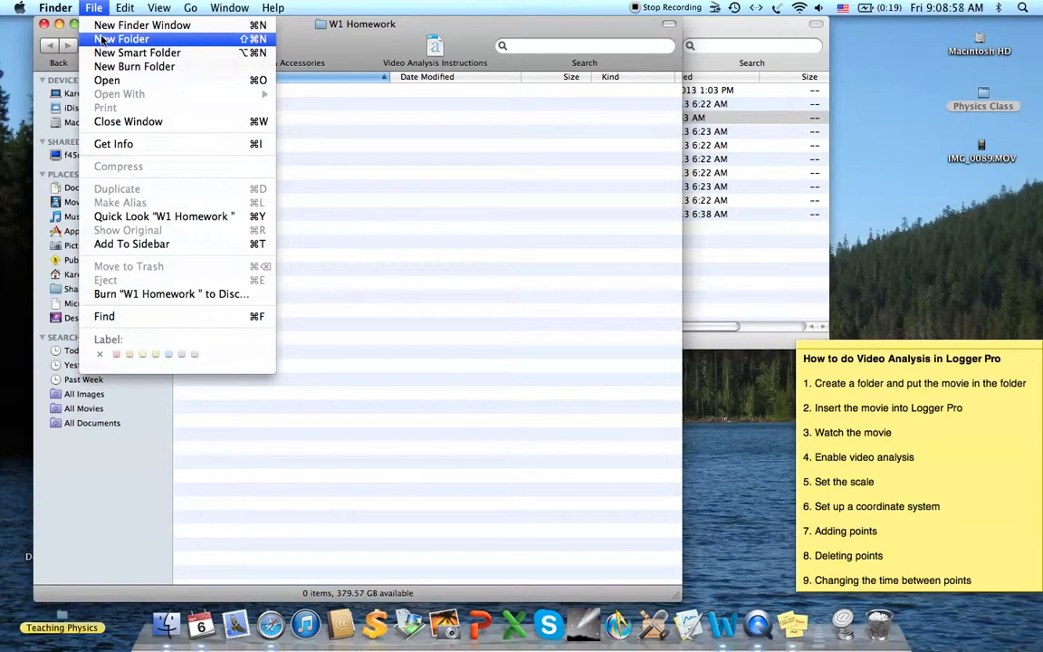
click(102, 39)
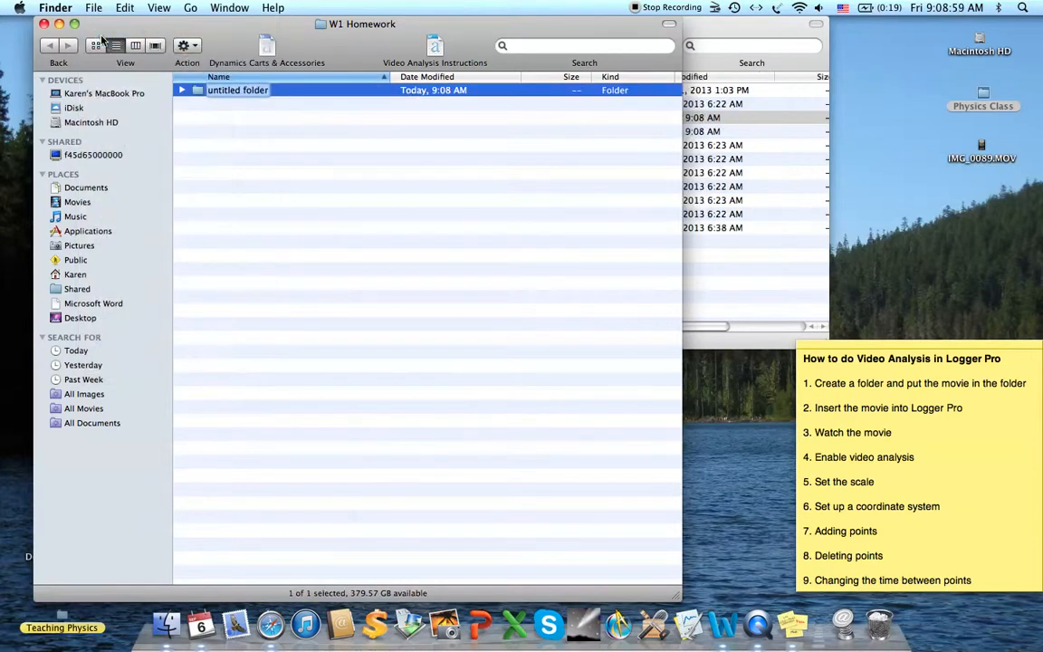
click(217, 90)
drag(208, 90, 269, 90)
text(Video analysis -)
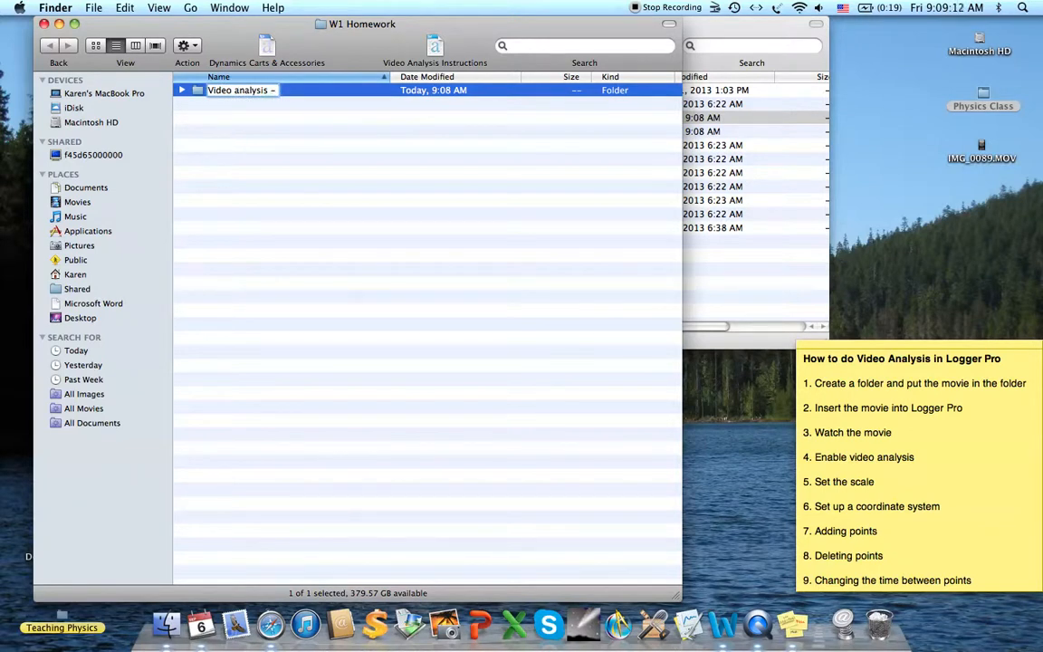
text( Onion o)
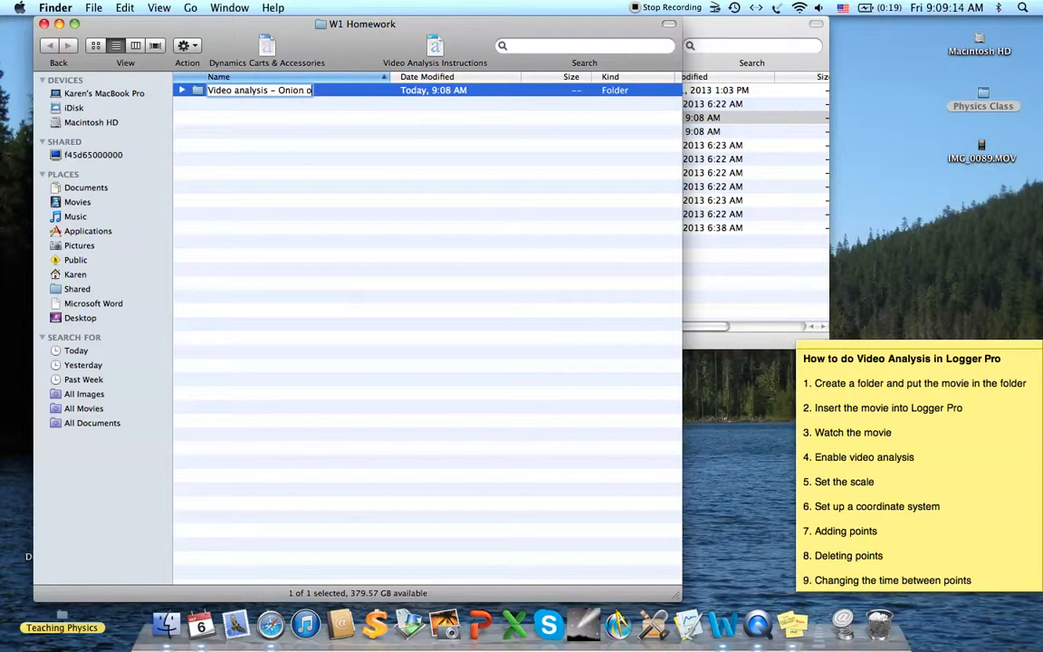
text(n a conveyer belt)
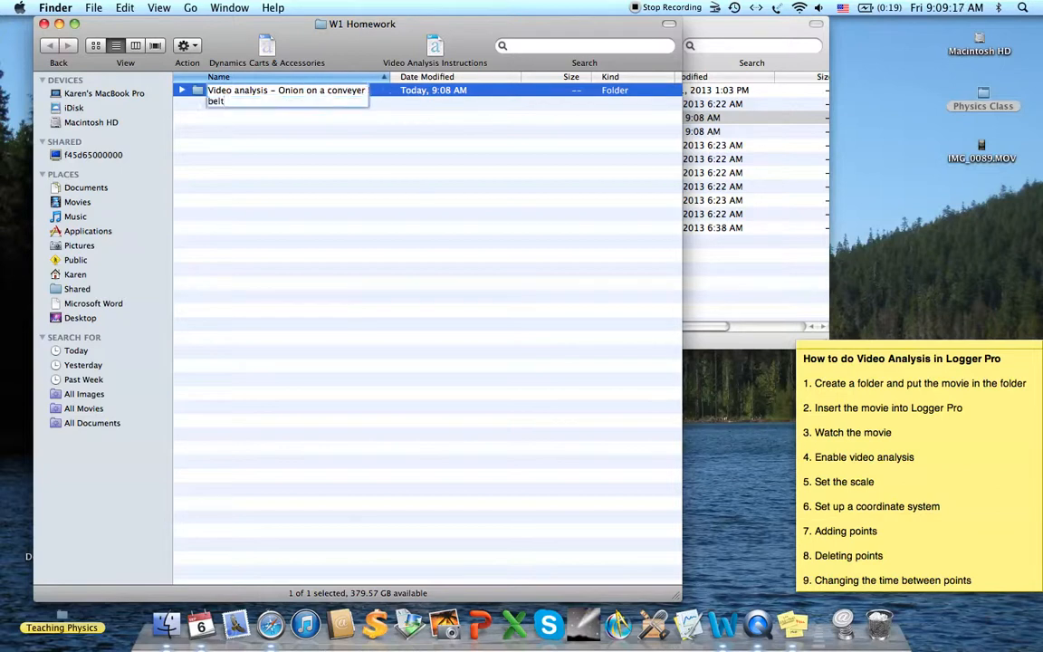
key(Return)
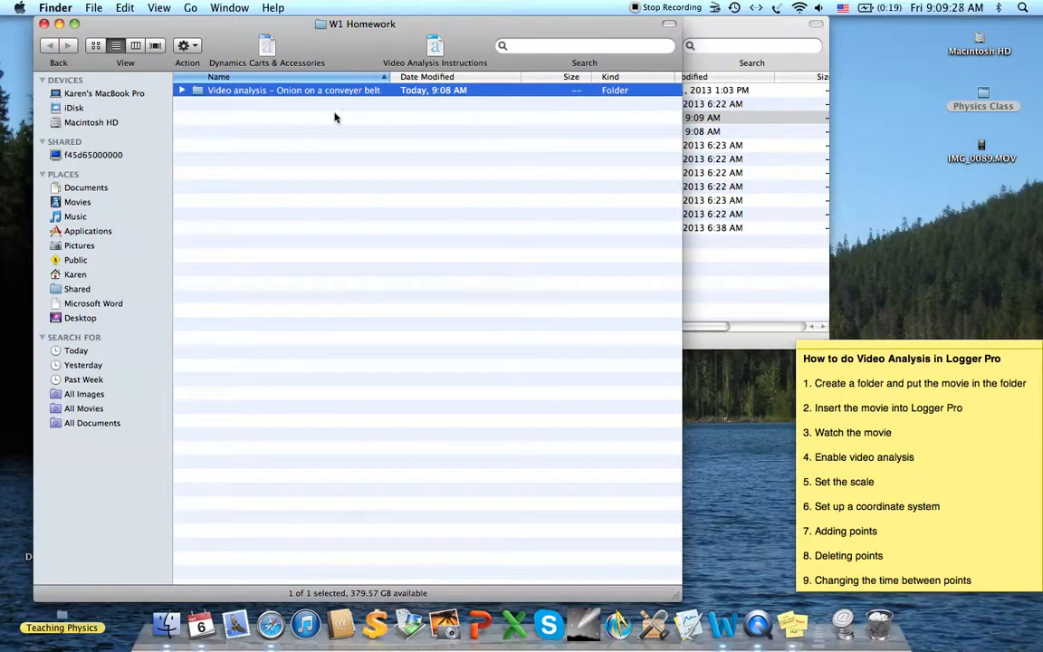
Move IMG_0089.MOV from the desktop into the "Video analysis - Onion on a conveyer belt" folder and close the open folder windows
drag(982, 156, 199, 94)
double_click(199, 94)
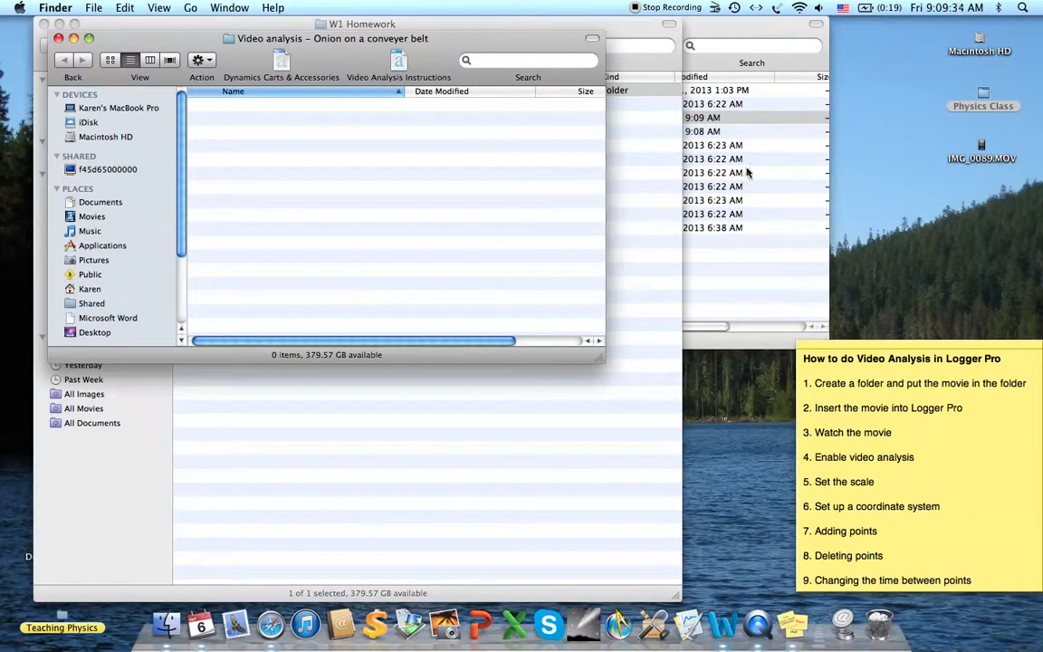
drag(980, 144, 301, 144)
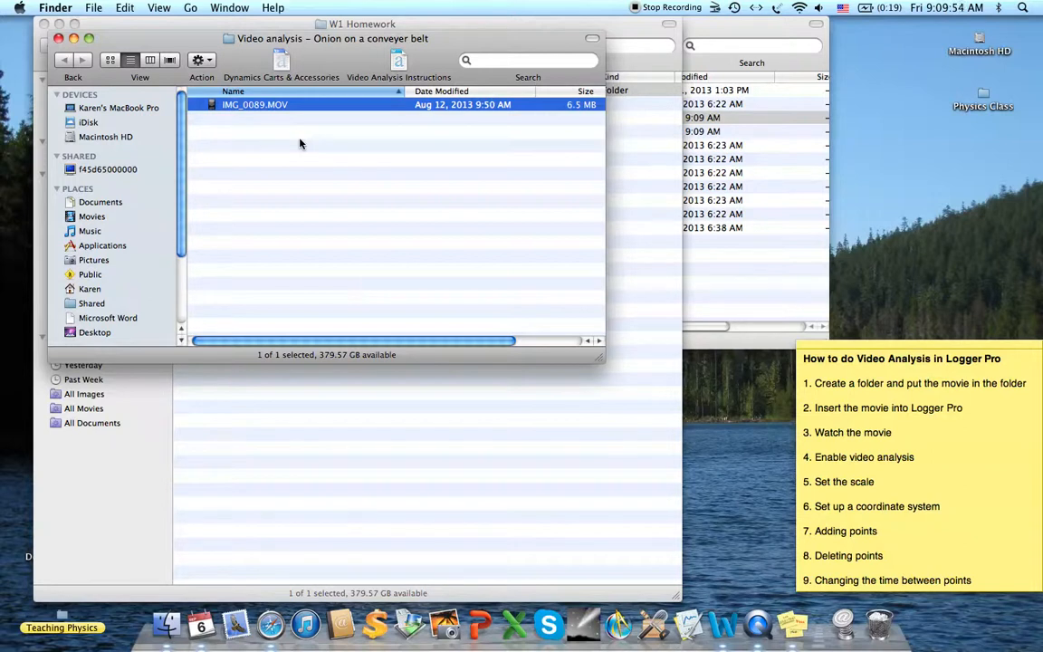
click(58, 38)
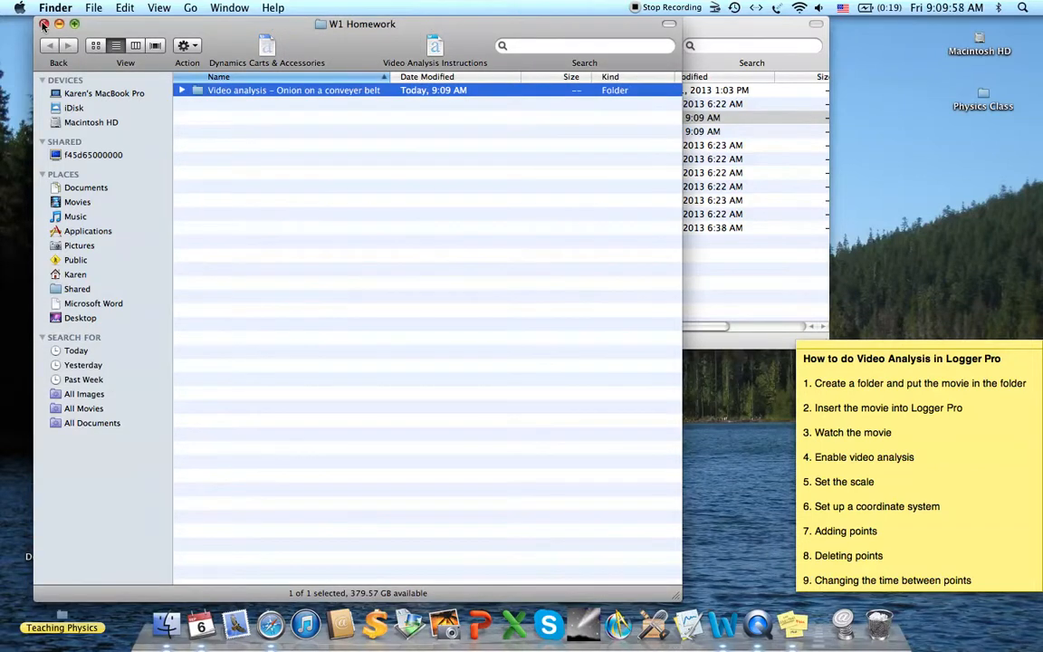
click(43, 24)
click(282, 24)
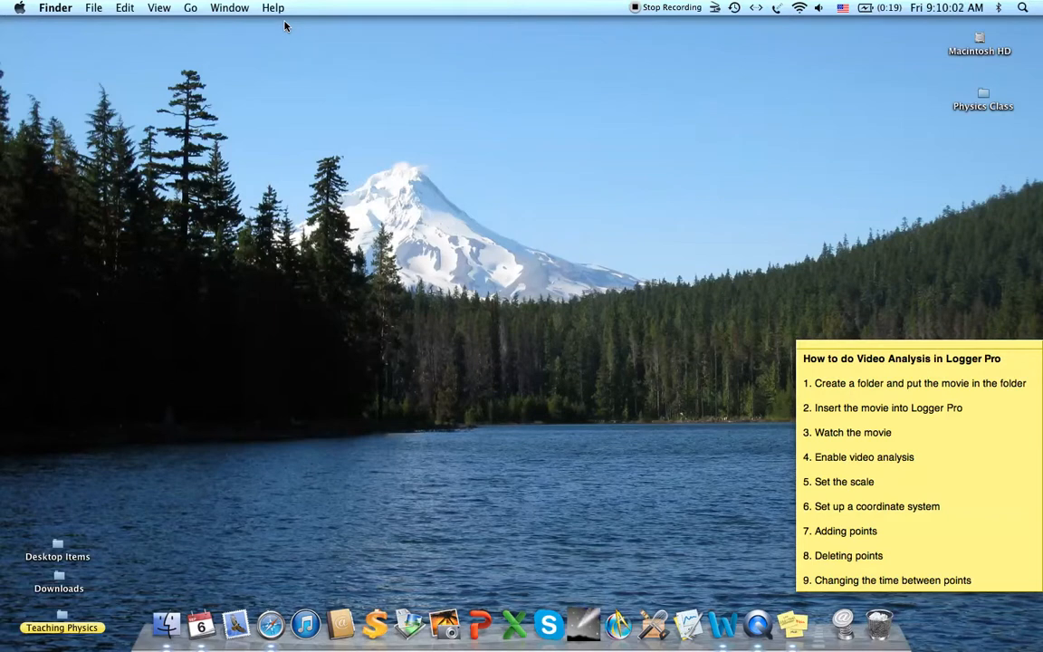
Open Logger Pro and insert the movie IMG_0089.MOV from the onion video analysis folder in Physics Class, W1 Homework
click(685, 624)
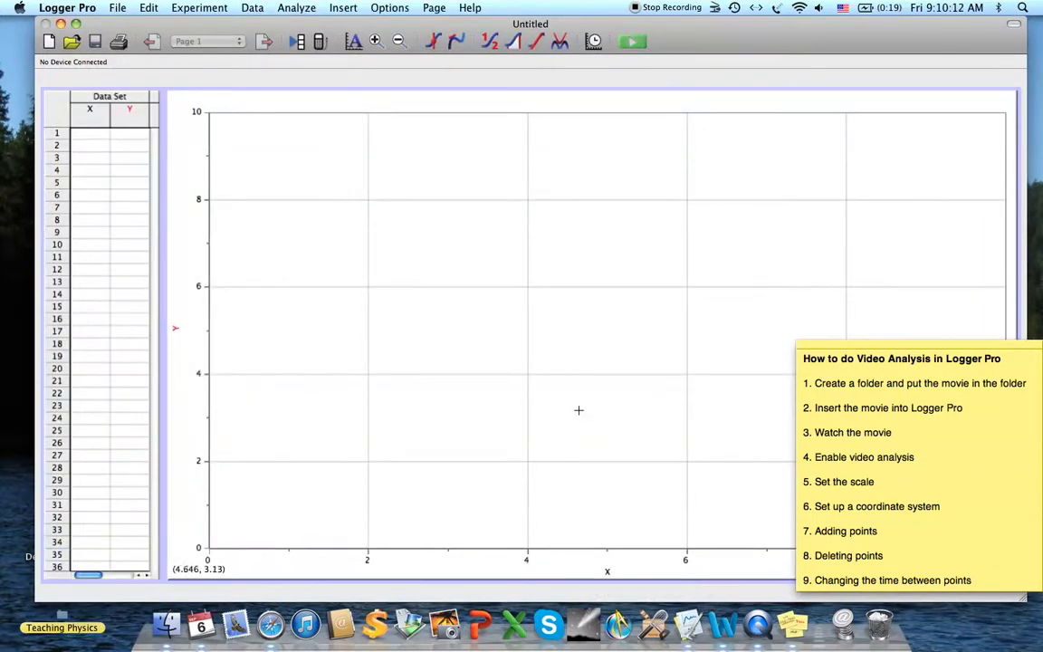
click(341, 9)
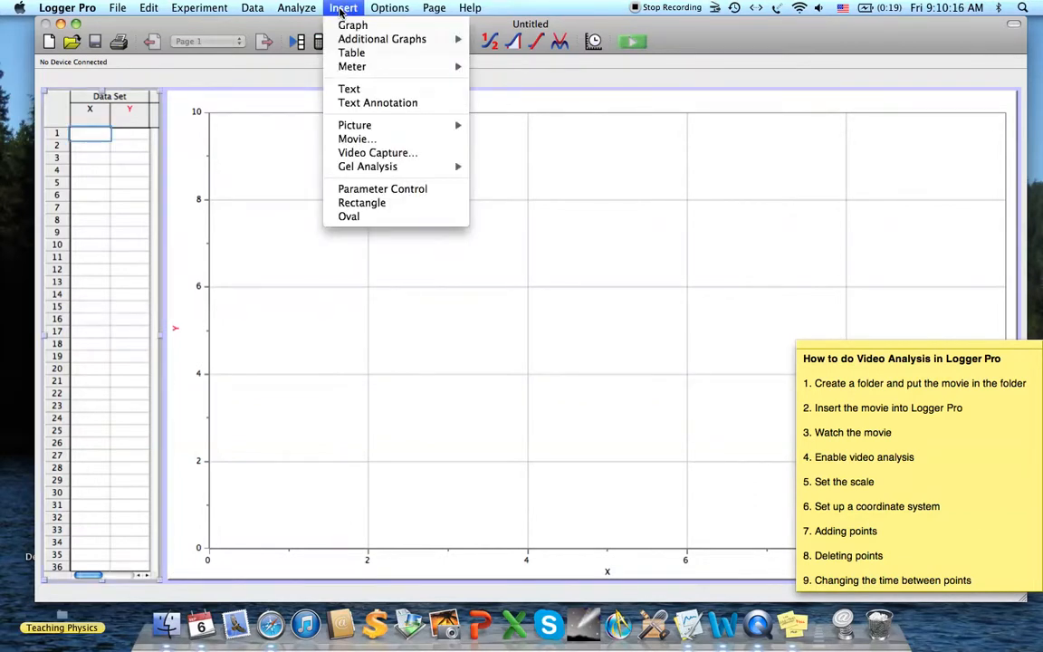
click(351, 138)
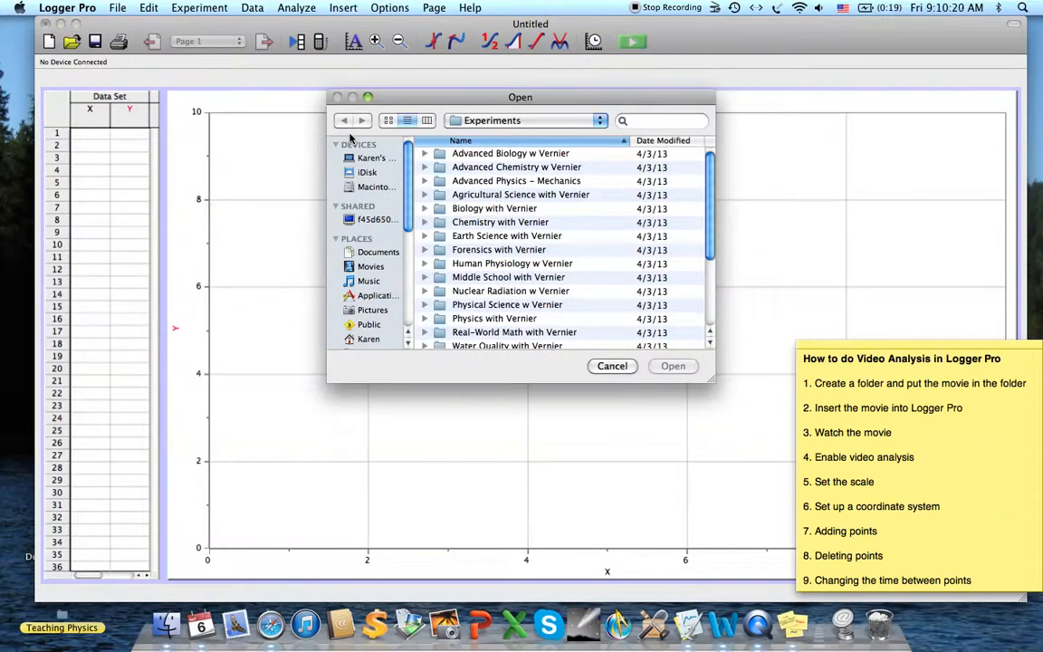
drag(407, 215, 407, 264)
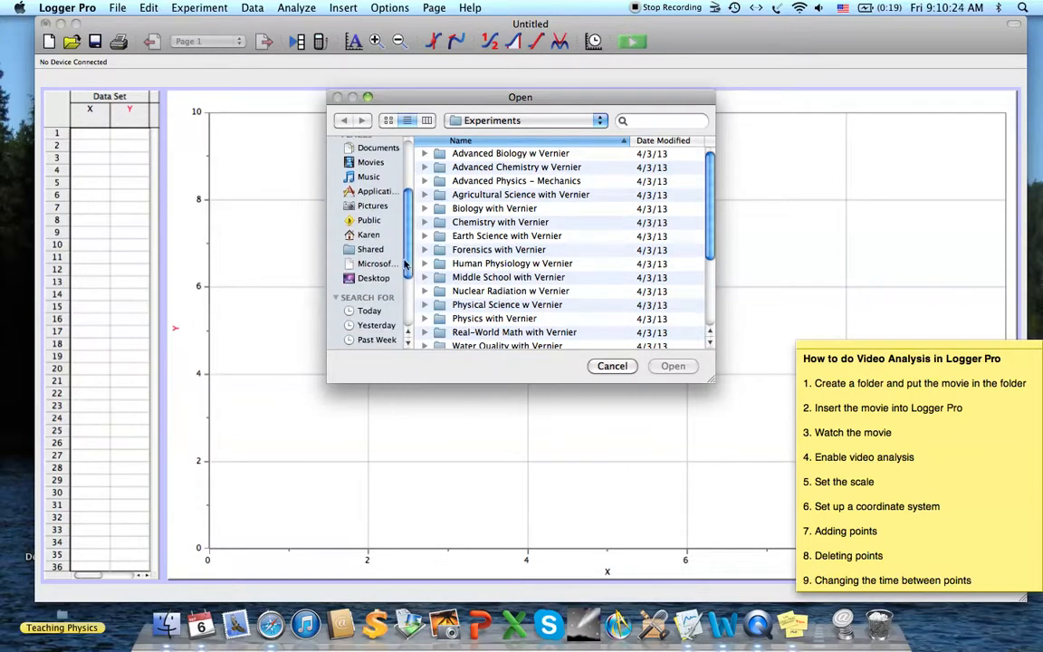
click(374, 277)
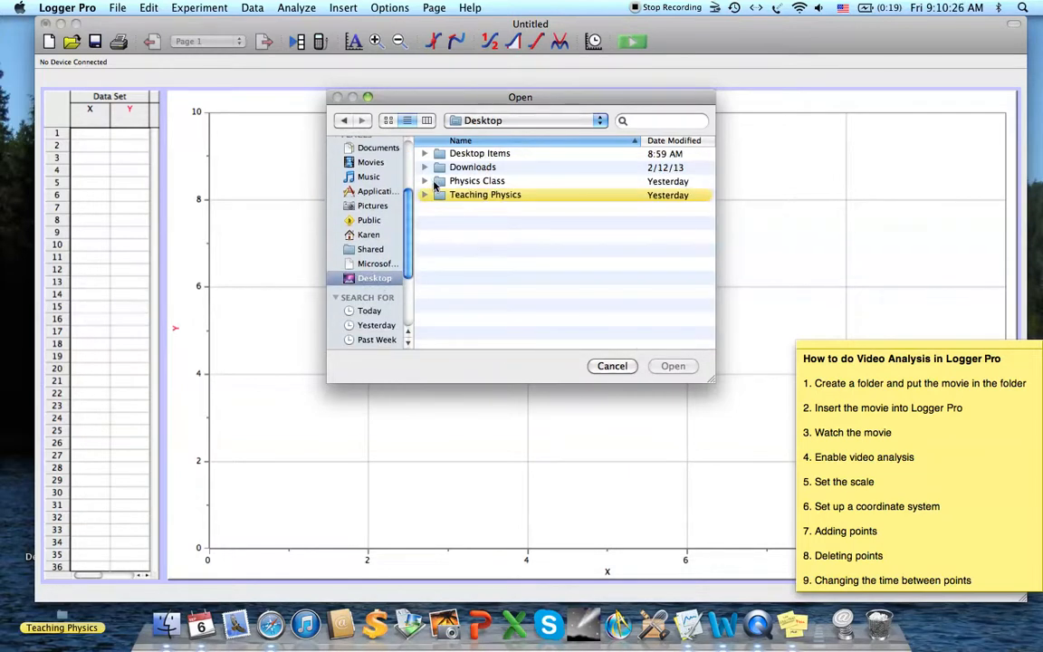
click(438, 182)
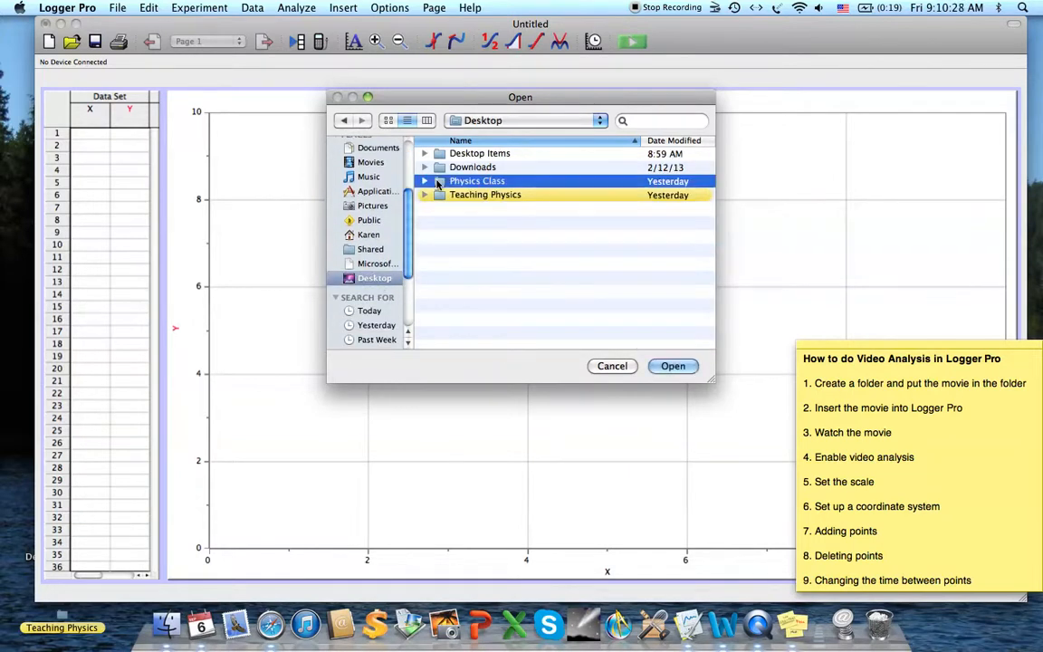
double_click(438, 181)
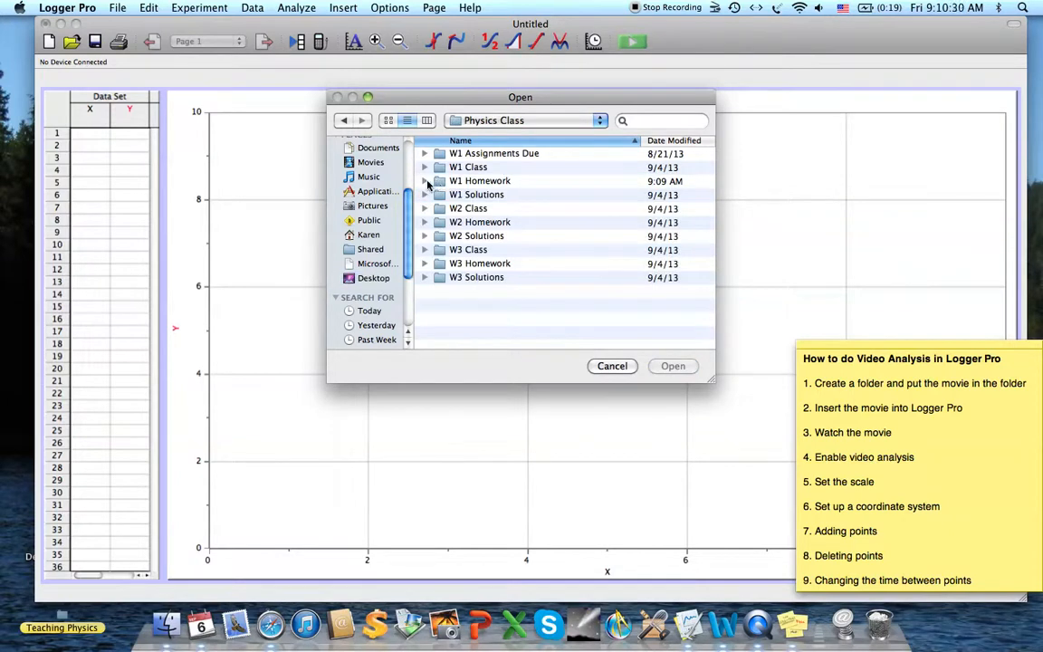
double_click(436, 182)
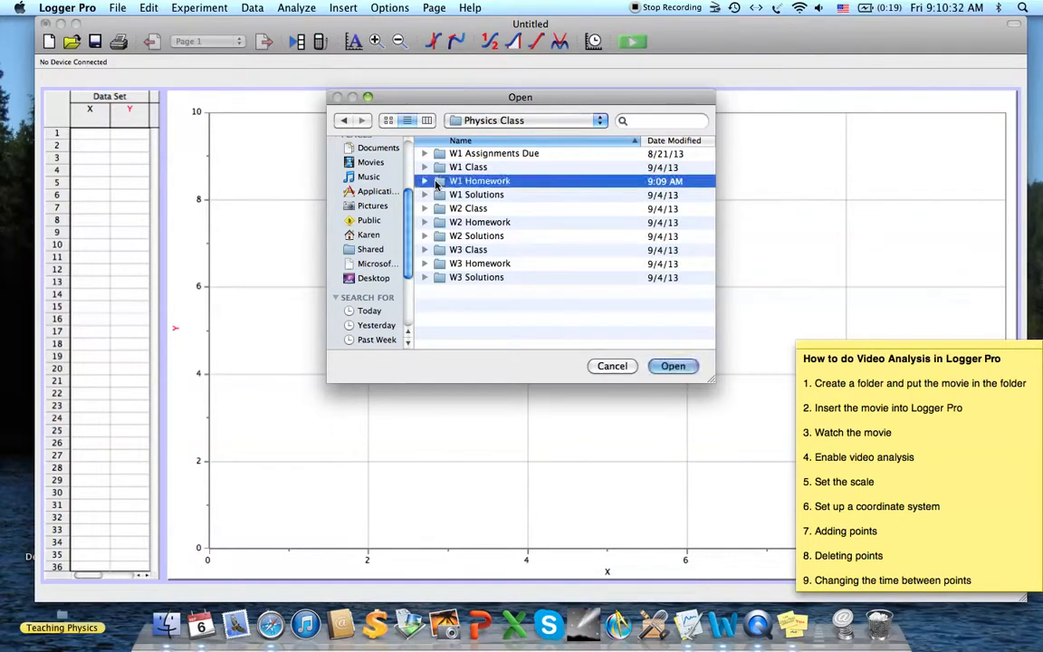
click(442, 155)
double_click(442, 156)
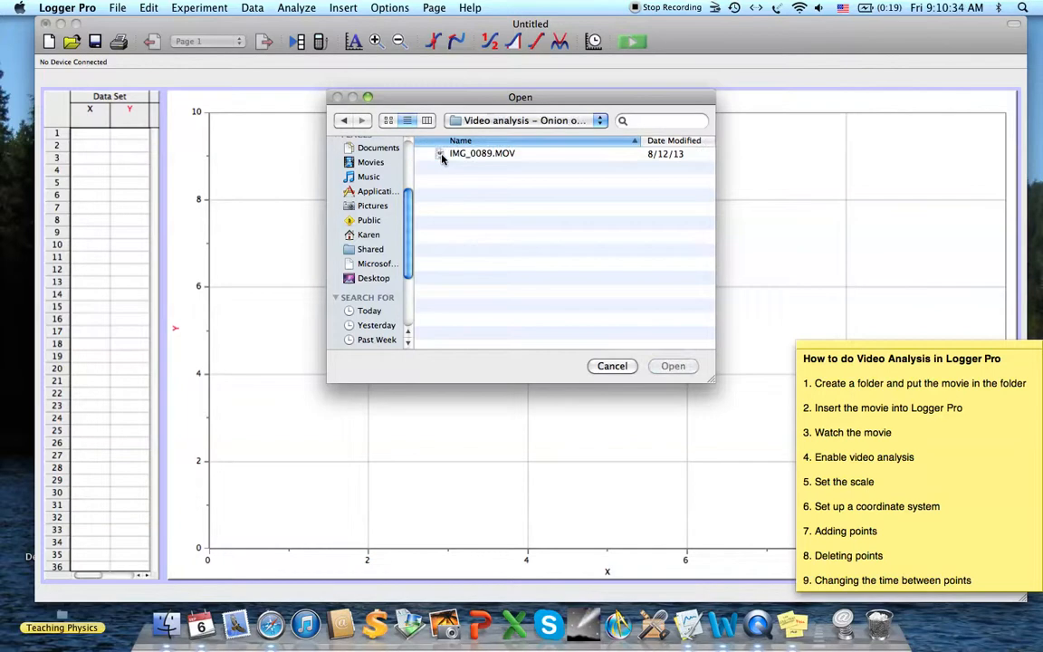
click(448, 156)
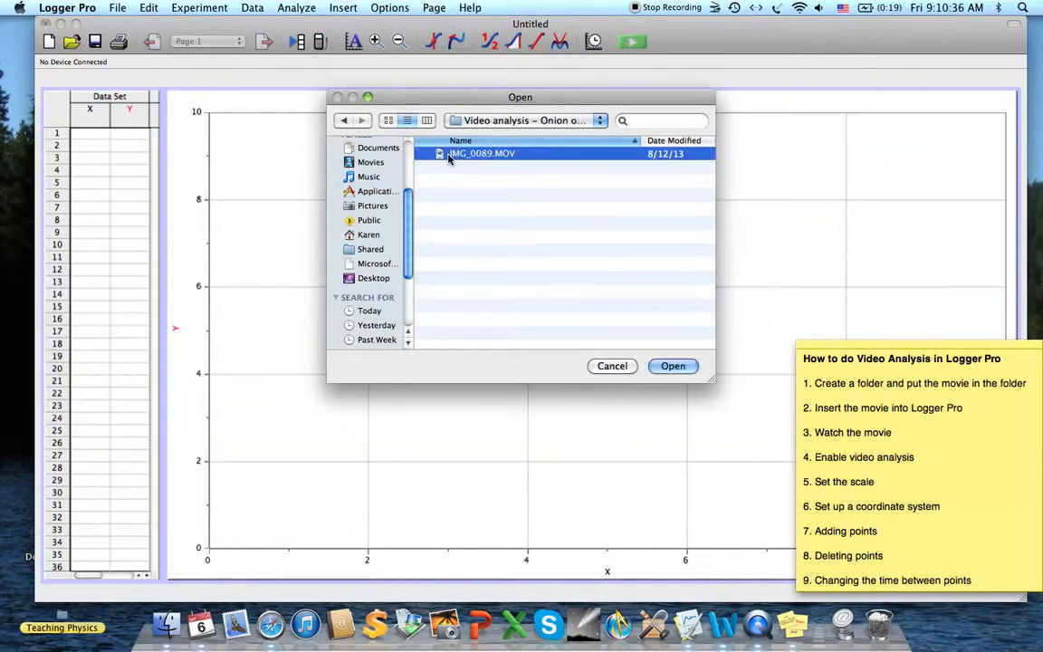
click(670, 366)
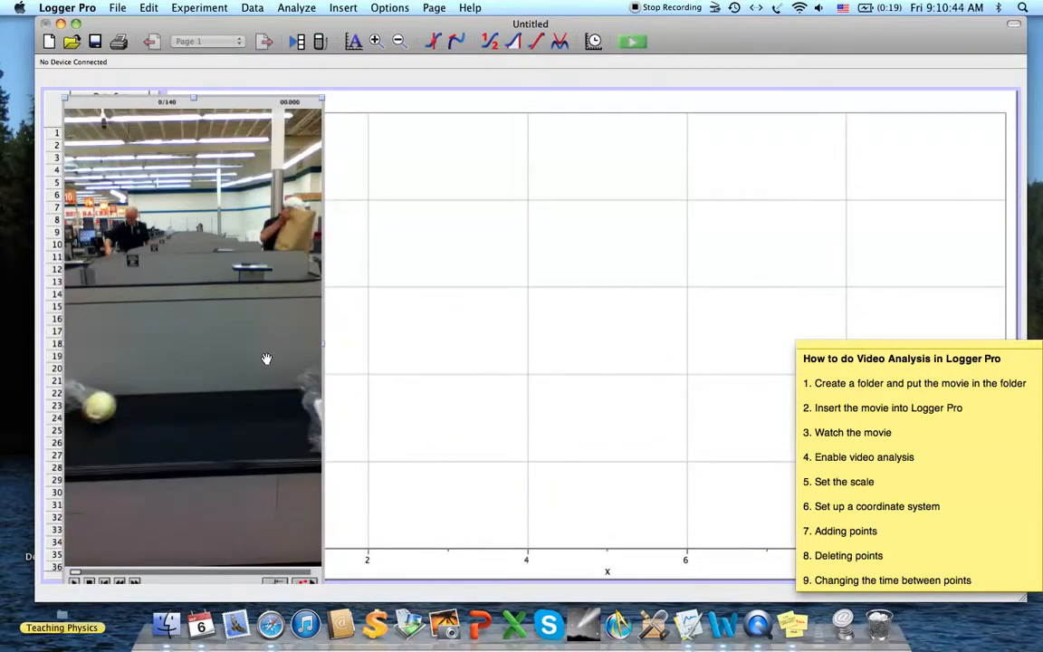
Delete the empty graph and move the movie beside the data table so it no longer covers it
click(466, 89)
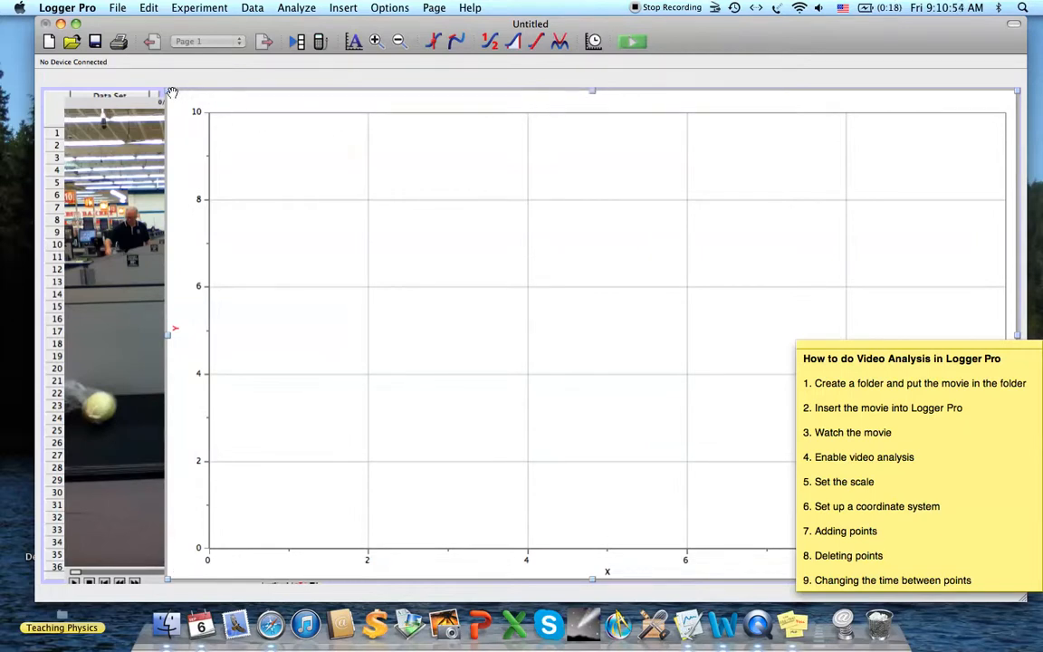
key(Delete)
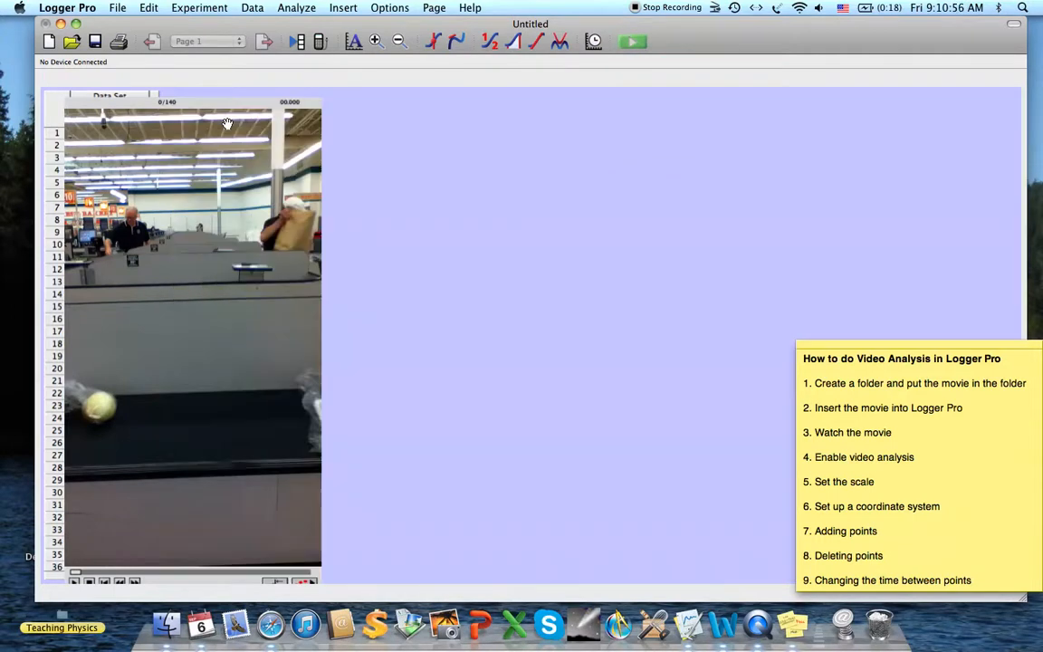
drag(187, 100, 316, 121)
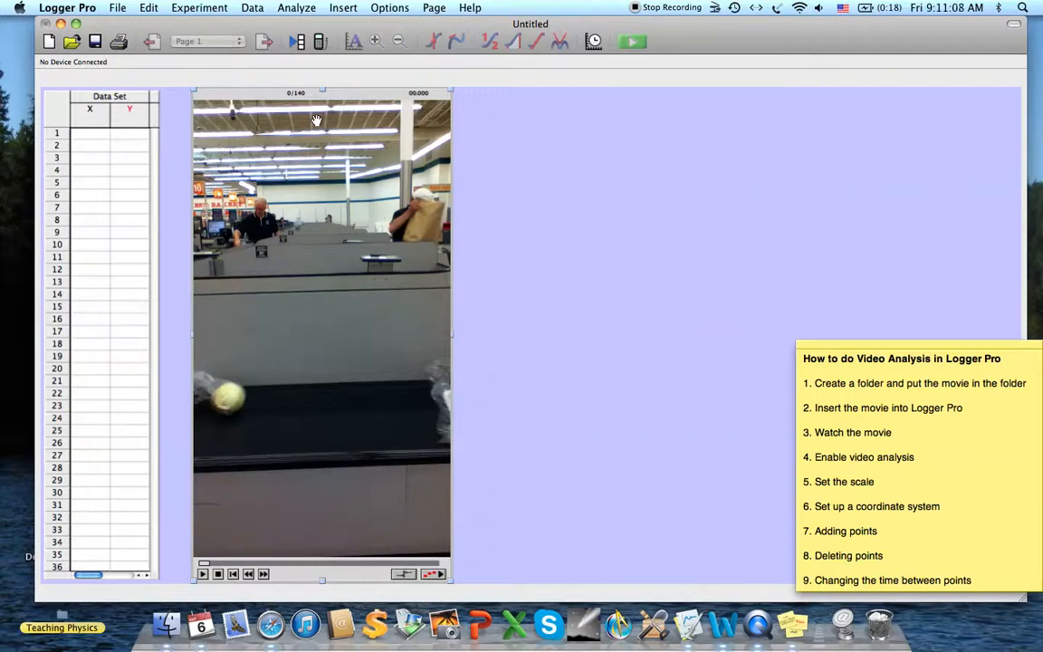
Save the file as "Onion on a conveyer belt analysis" in the same folder as the movie
click(118, 11)
click(138, 89)
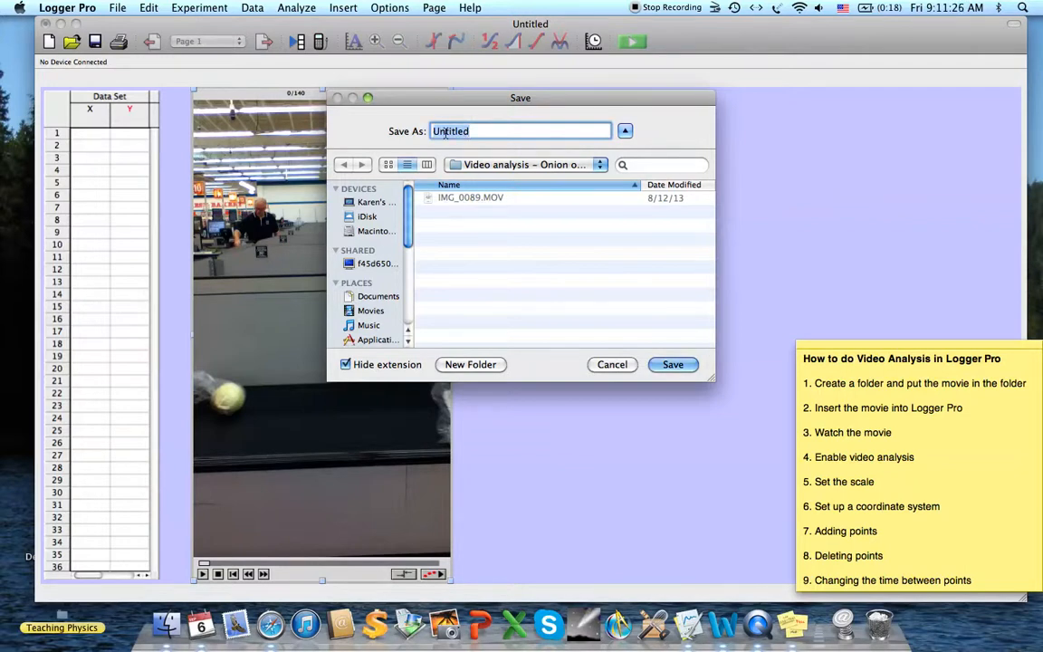
text(Onion on a conveyer b)
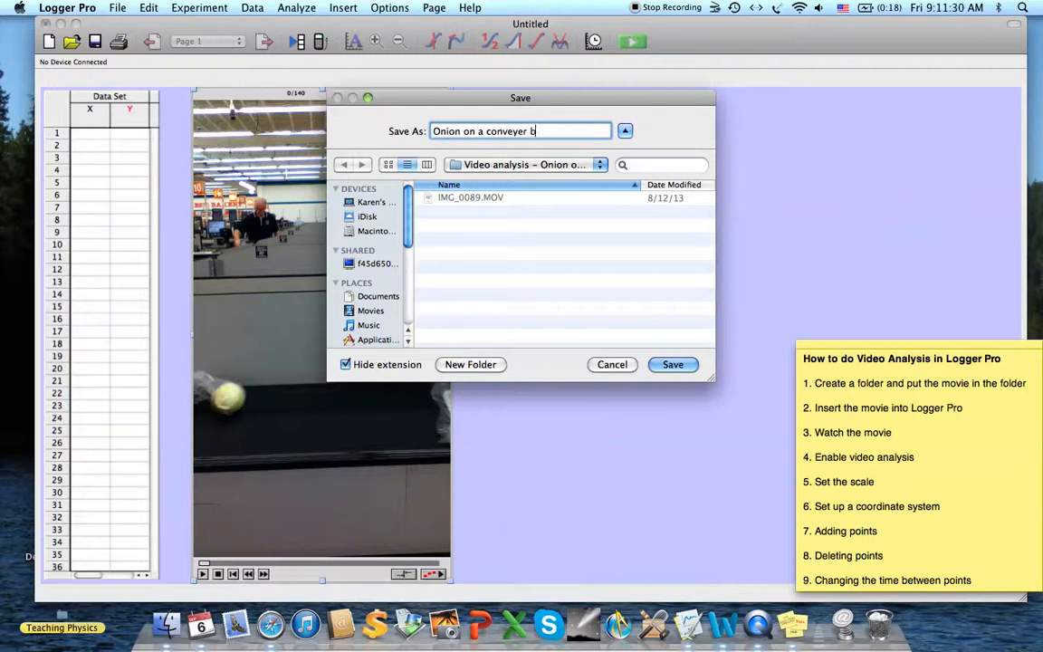
text(elt analysis)
click(670, 365)
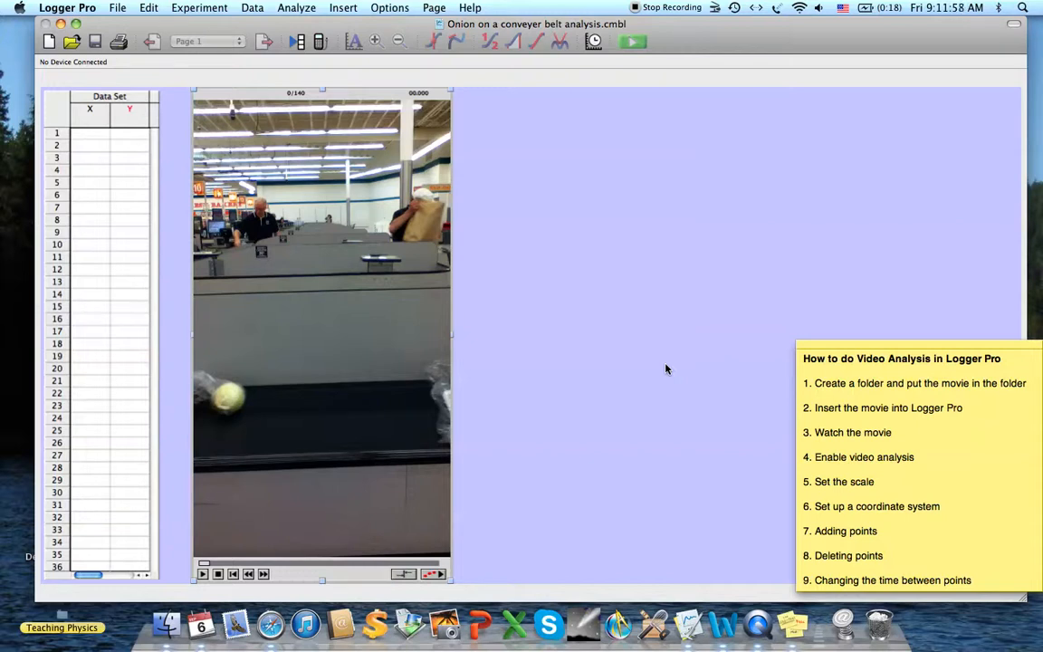
Play the movie to the end, rewind it to the first frame, and play it again up to frame 60
click(202, 574)
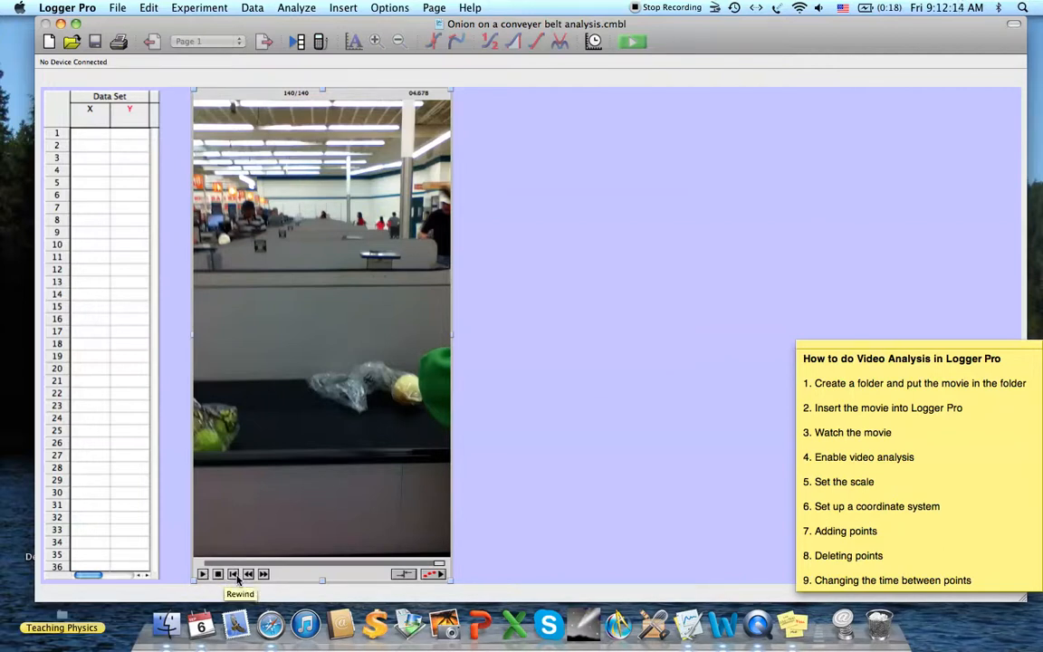
click(235, 576)
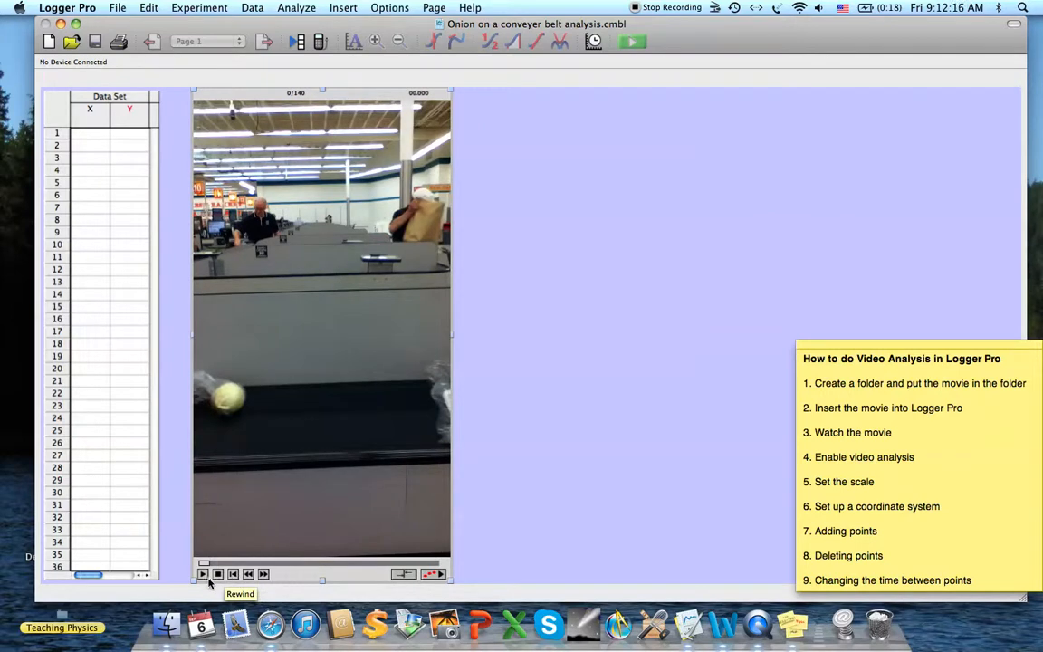
click(206, 575)
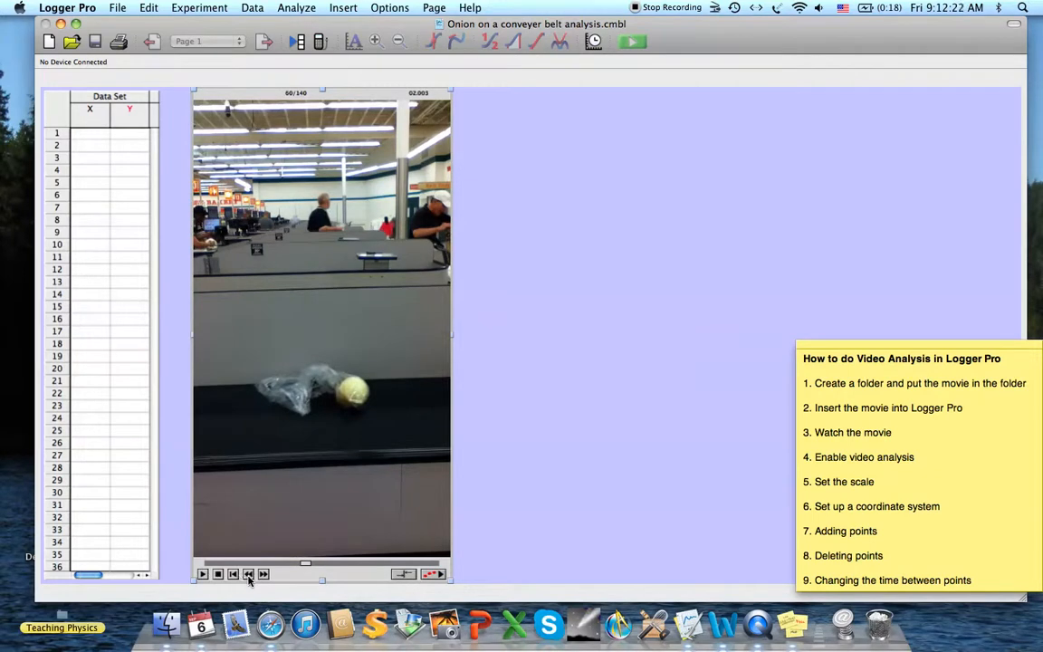
Step the movie back seven frames, from frame 60 to frame 53, to examine the onion's motion
click(248, 574)
click(248, 574)
click(248, 573)
click(248, 574)
click(248, 573)
click(248, 574)
click(248, 573)
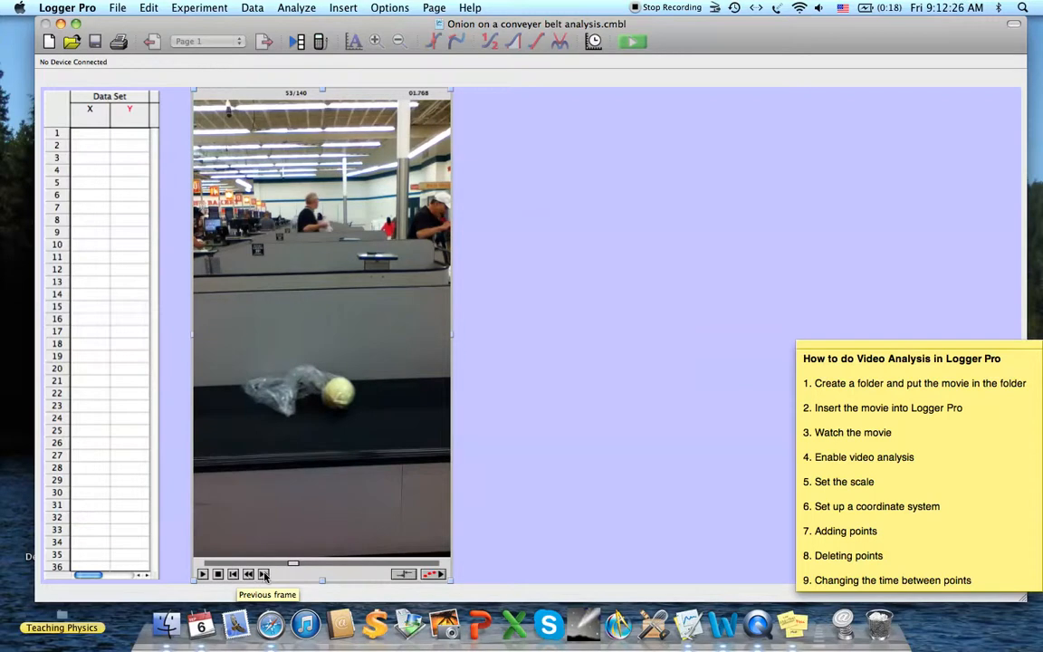
Step the movie forward seven frames to frame 60, following the onion along the belt
click(264, 574)
click(263, 574)
click(263, 574)
click(263, 574)
click(263, 574)
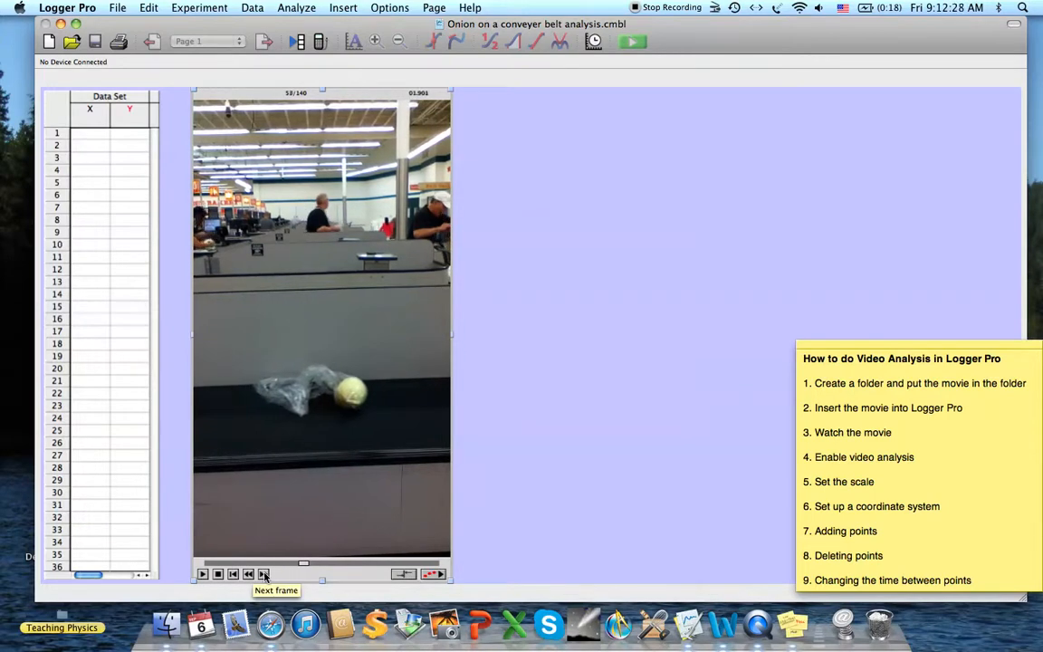
click(263, 574)
click(263, 574)
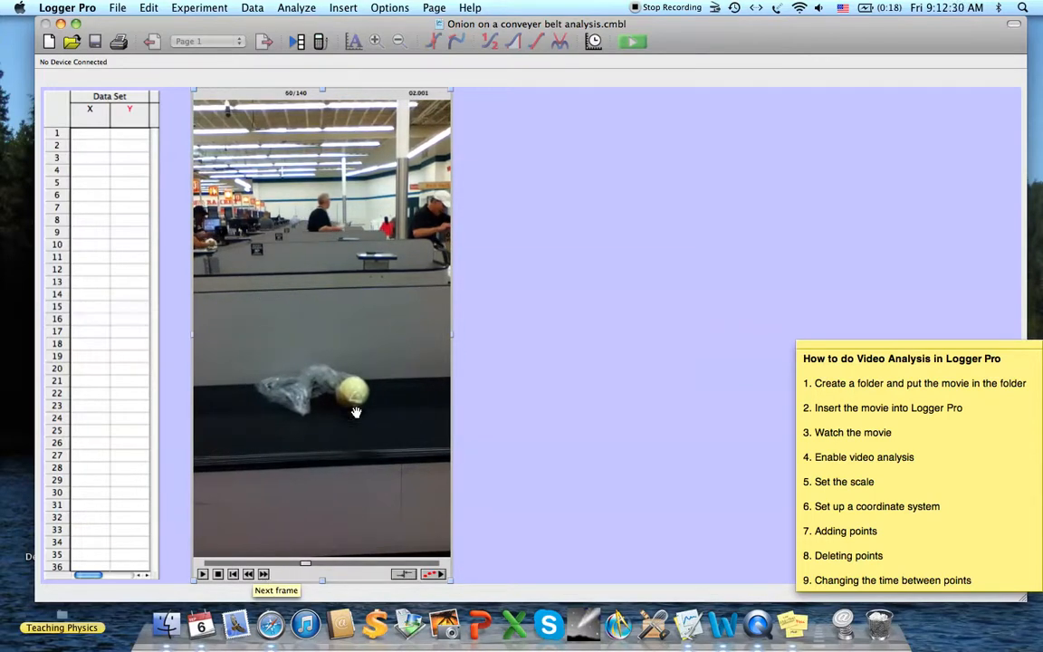
Rewind the movie to the first frame and step forward two frames to examine the time and frame counters
click(233, 574)
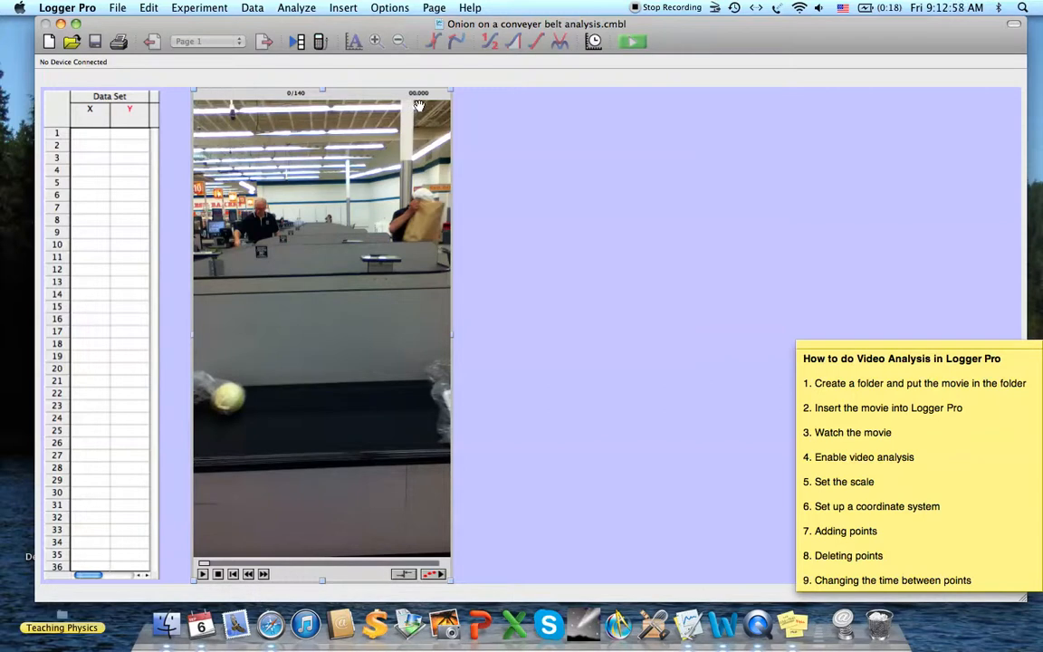
click(263, 573)
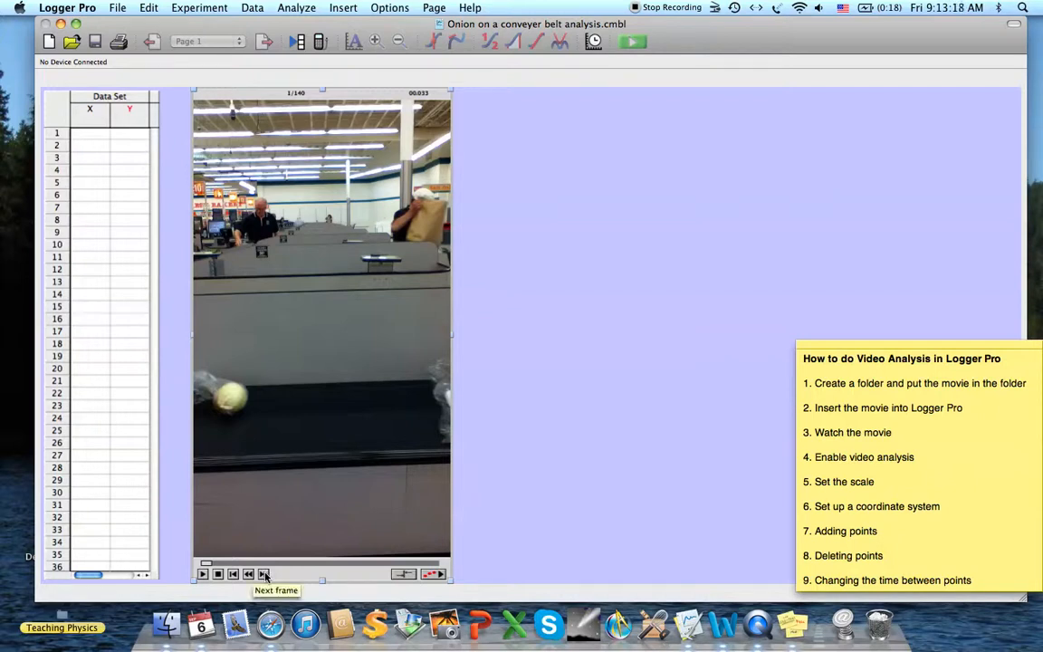
click(264, 575)
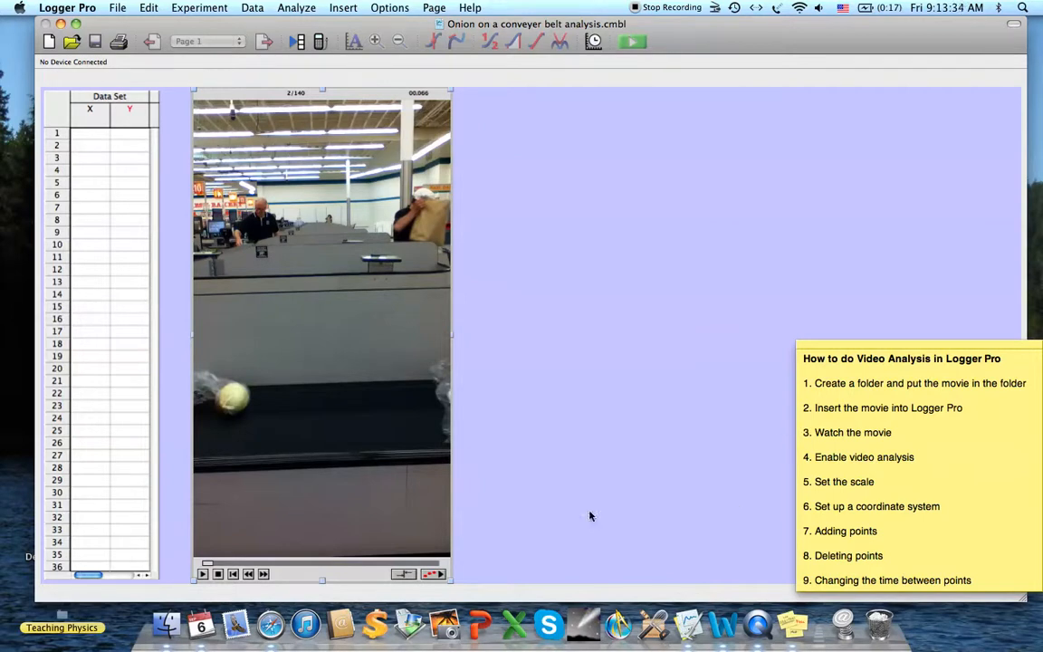
Enable video analysis on the movie and delete the graph that is added with it
click(437, 575)
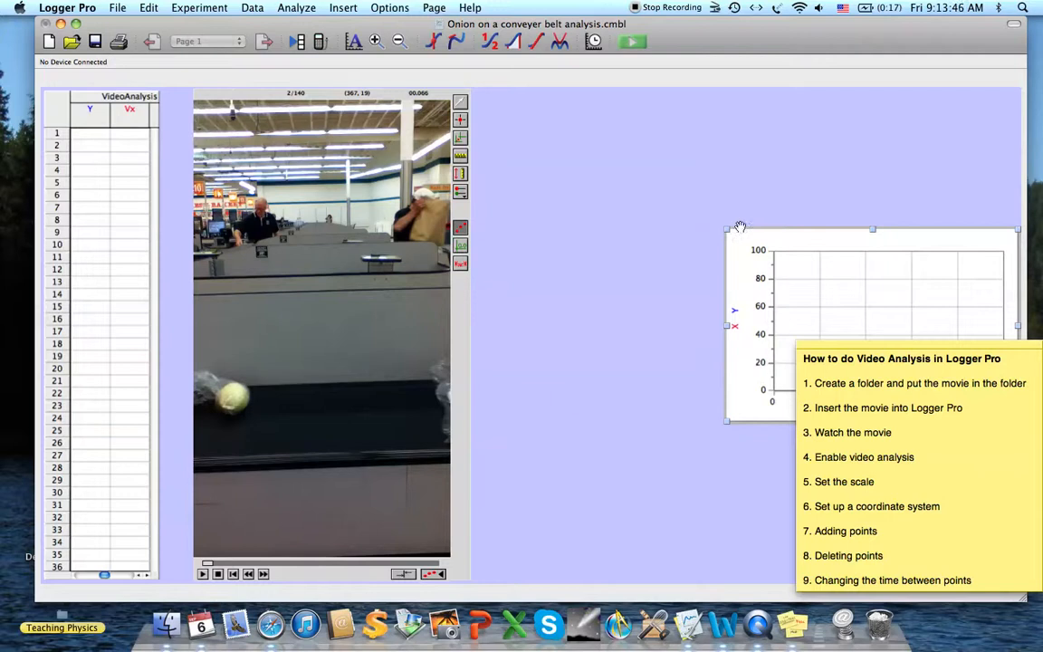
key(Delete)
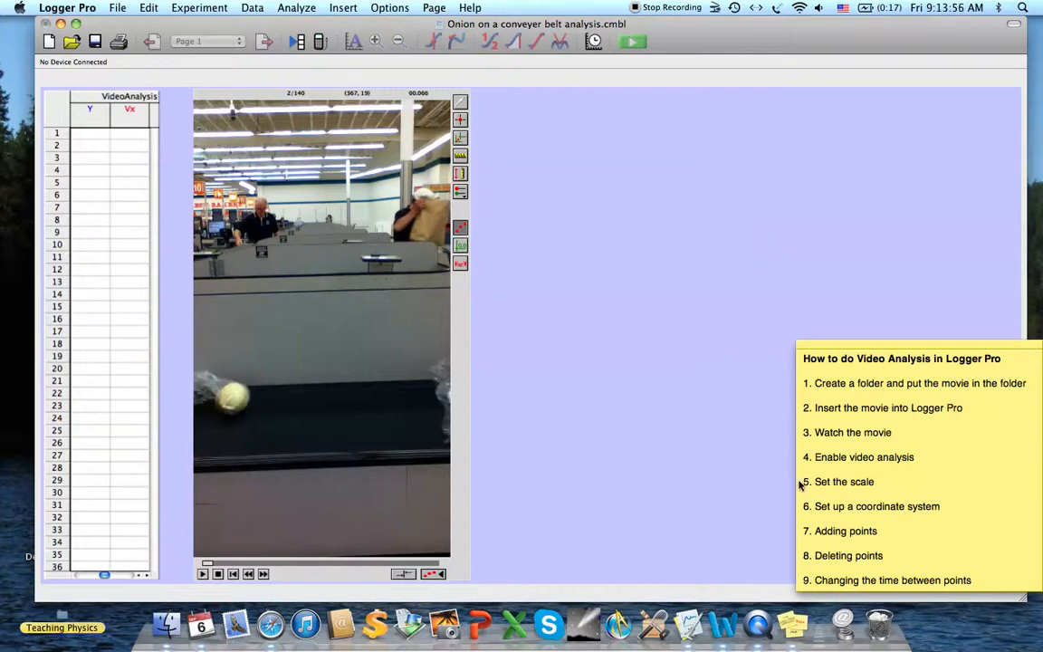
Set the movie's scale by drawing a horizontal line across the onion's width and defining its length as 8 cm
click(461, 158)
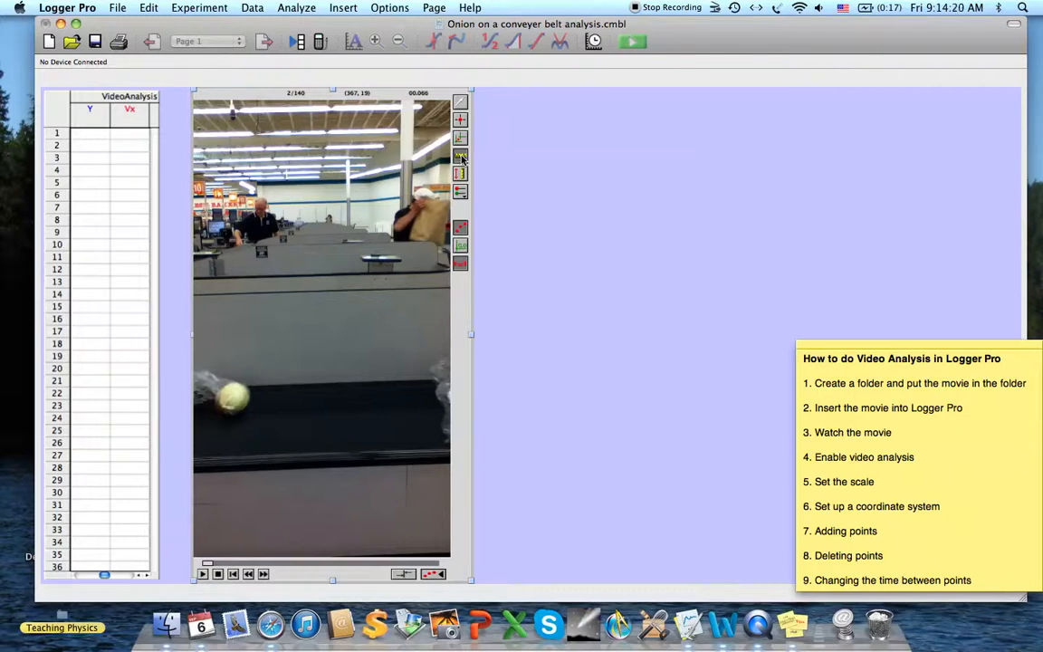
click(459, 156)
drag(249, 399, 250, 399)
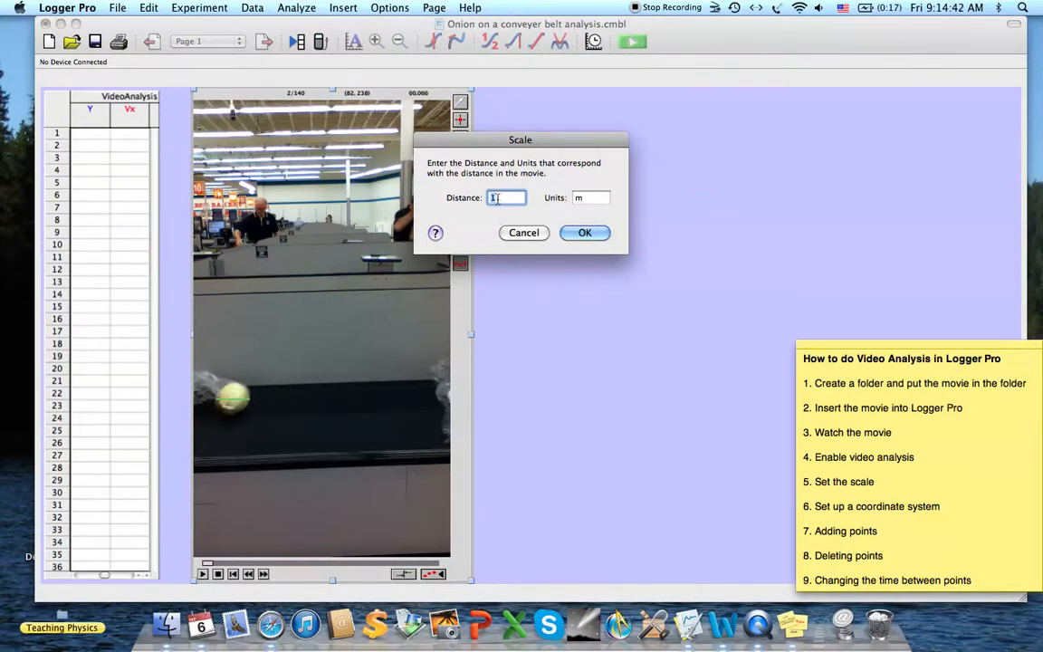
text(8)
key(Tab)
text(cm)
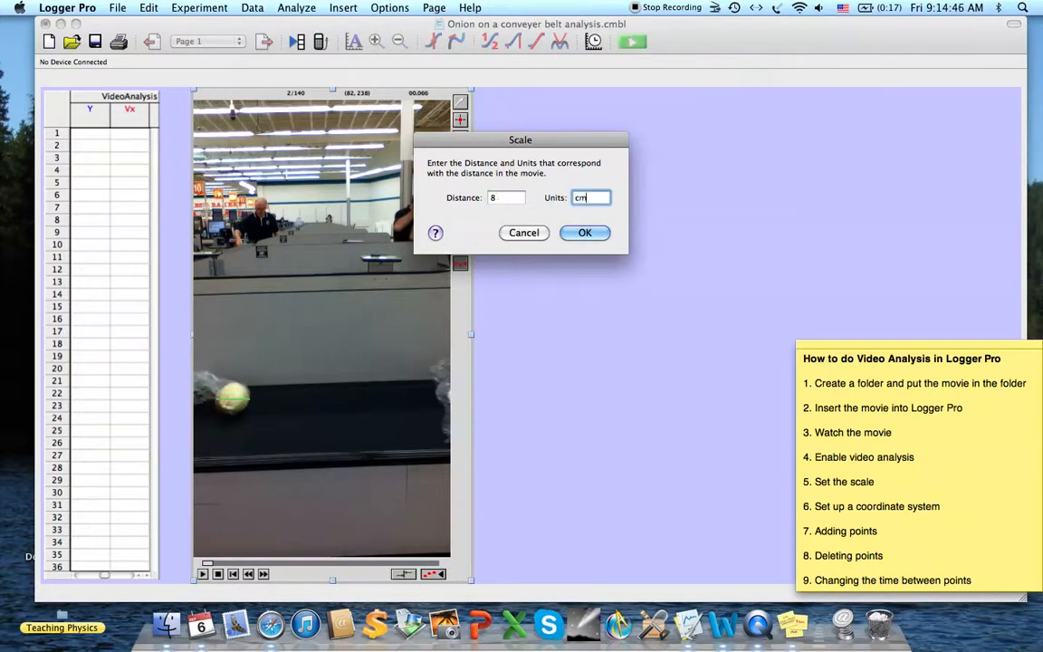
click(585, 232)
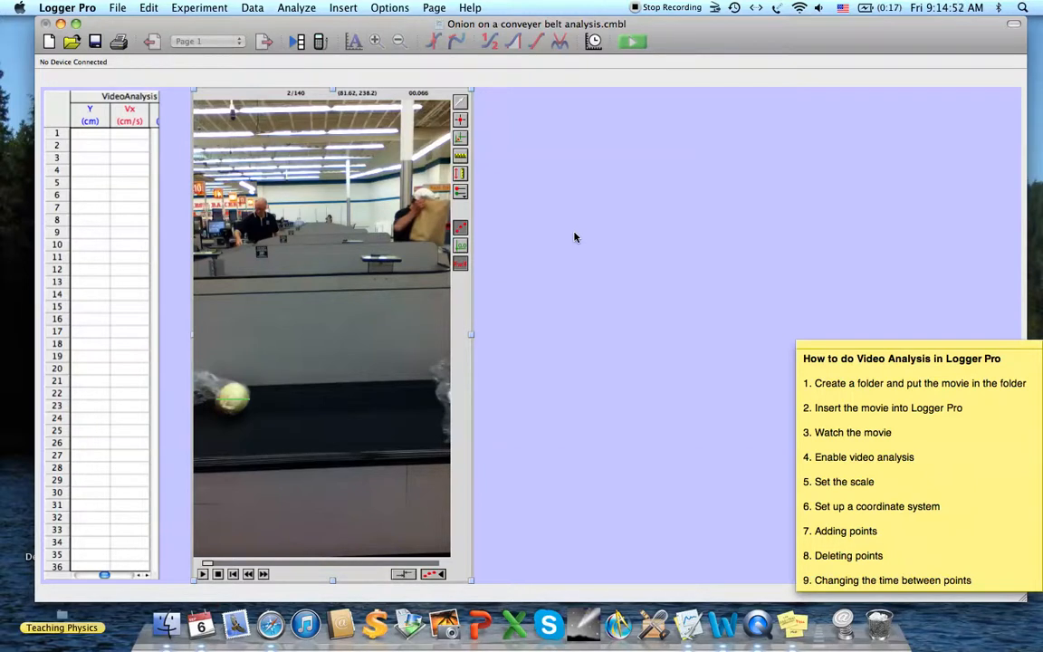
Place the coordinate system's origin on the belt just below the onion's left edge
click(460, 139)
click(223, 418)
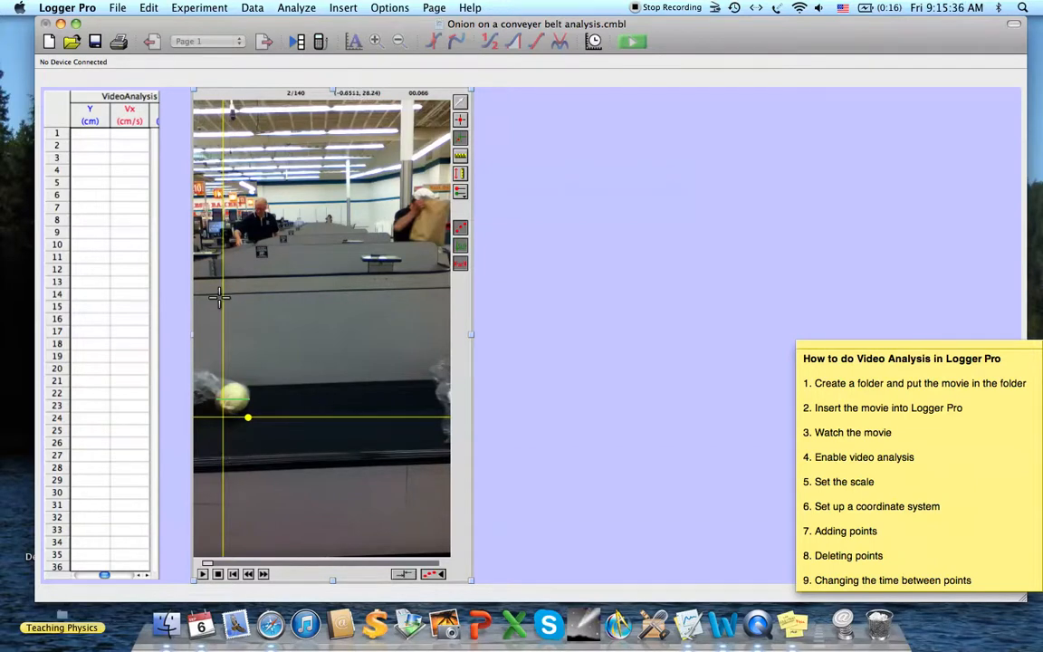
click(224, 337)
drag(222, 337, 224, 416)
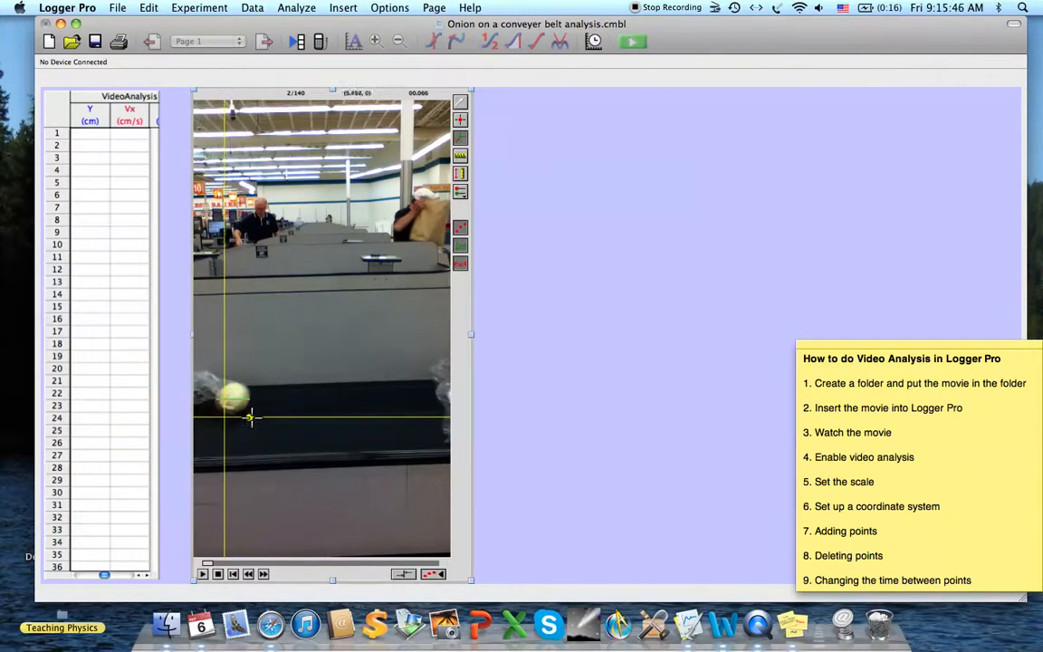
Rotate the coordinate axes so the x-axis tilts slightly upward along the conveyer belt
drag(249, 416, 268, 389)
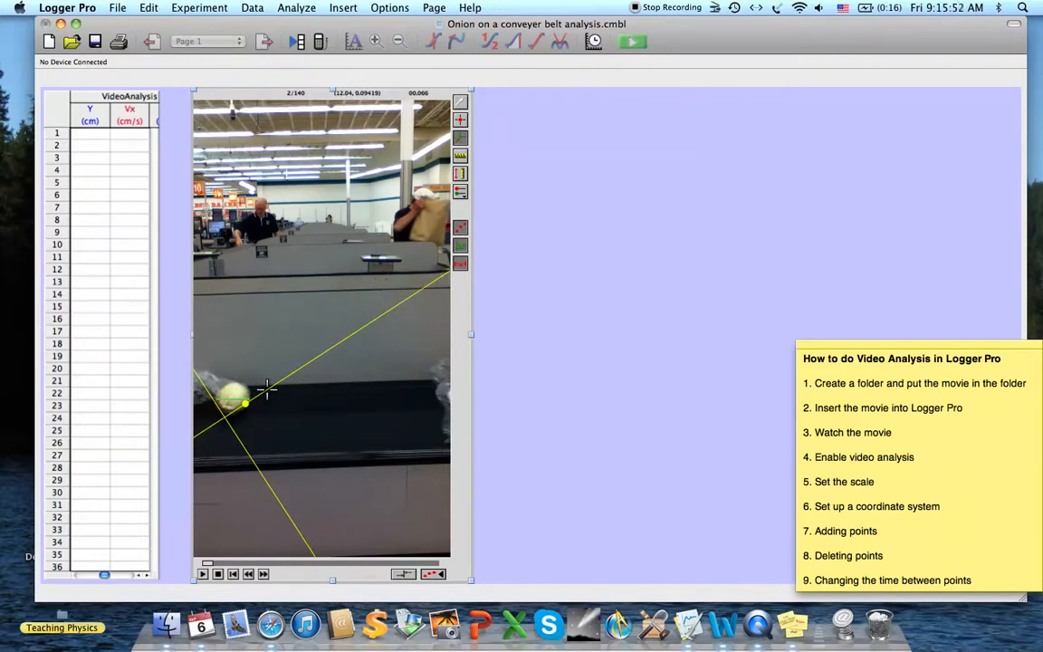
drag(268, 390, 270, 423)
click(264, 415)
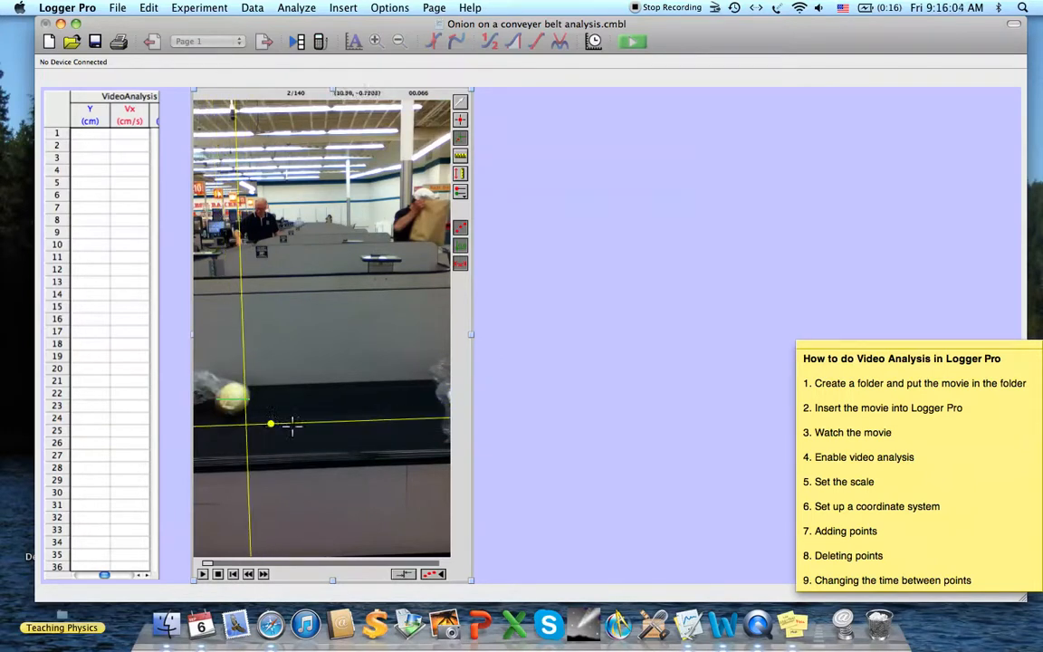
drag(271, 423, 271, 422)
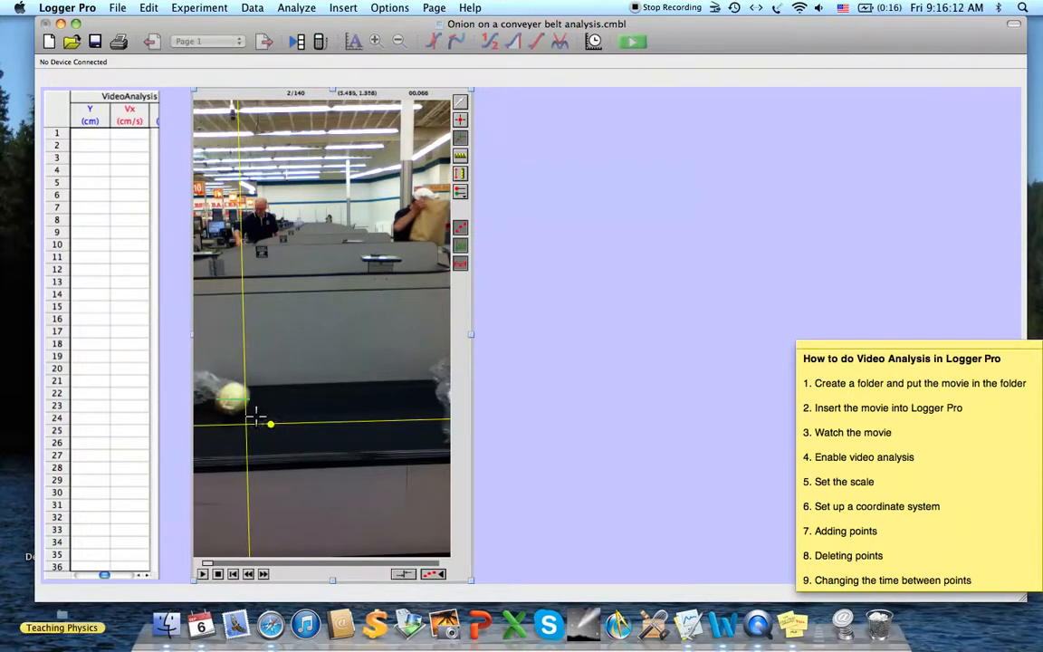
Move the tilted axes' origin to the onion's lower left edge as it appears in the movie's first frame
drag(246, 424, 226, 417)
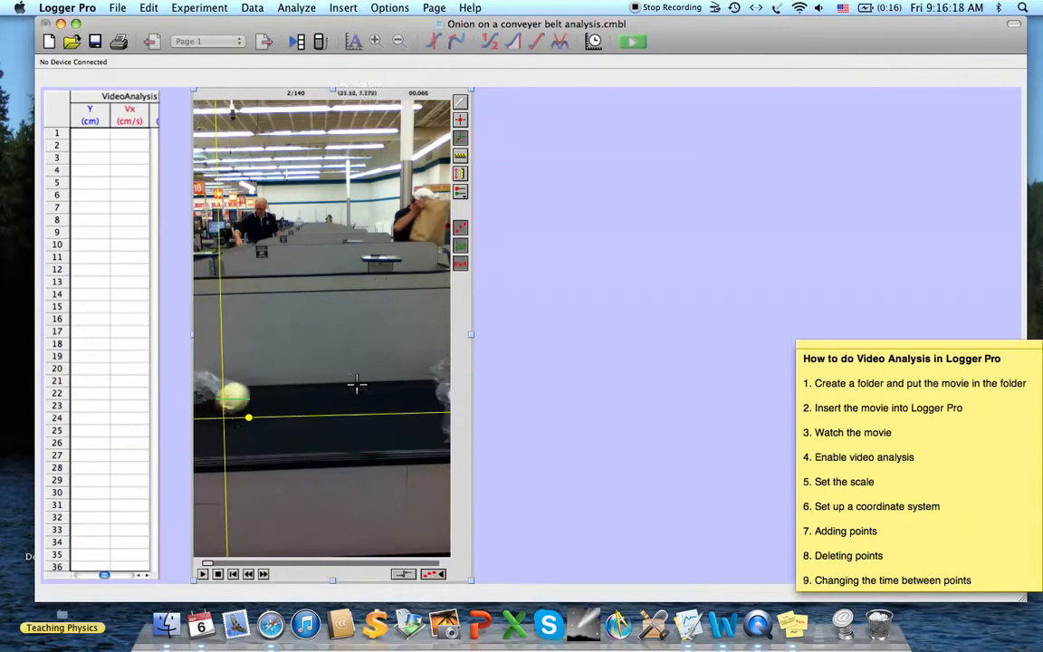
click(233, 573)
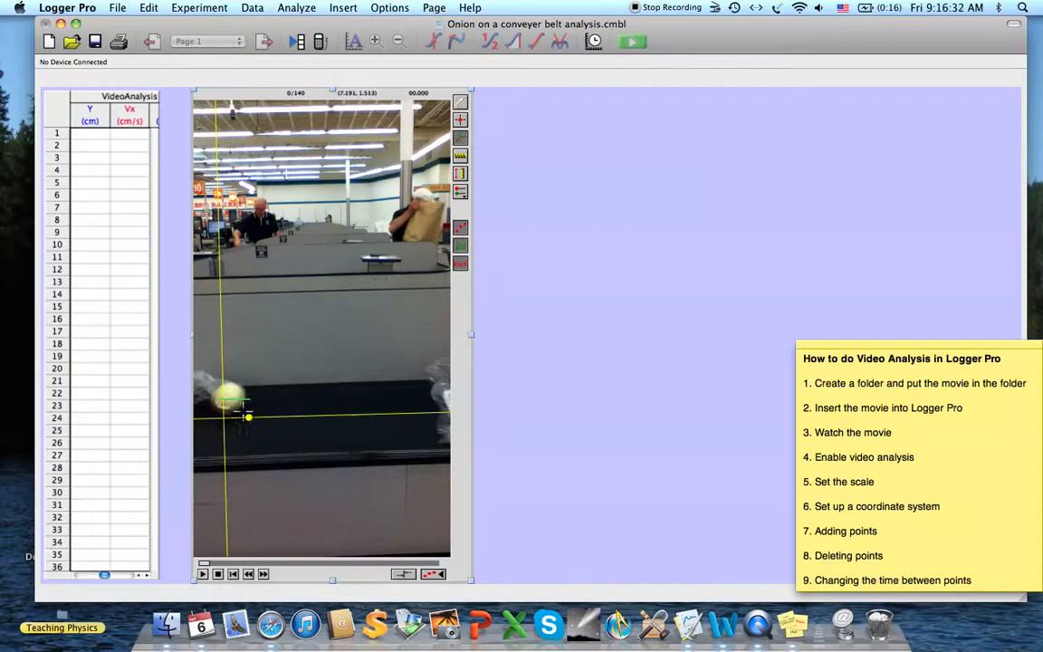
drag(296, 415, 218, 415)
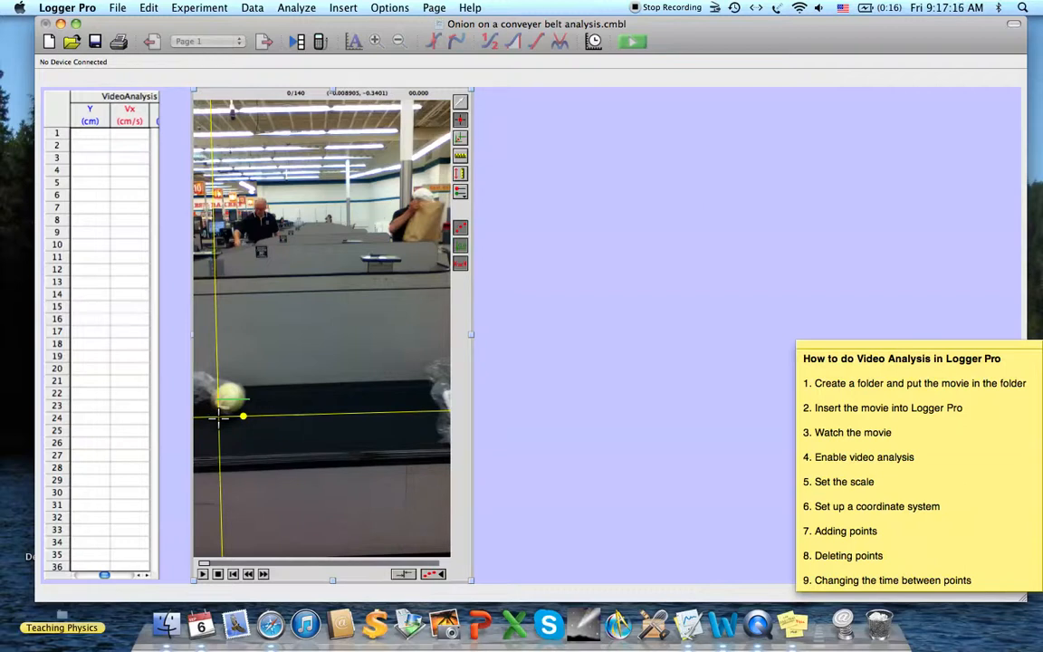
Mark the onion's lower left edge with one point in each frame from 0 to 3
click(219, 415)
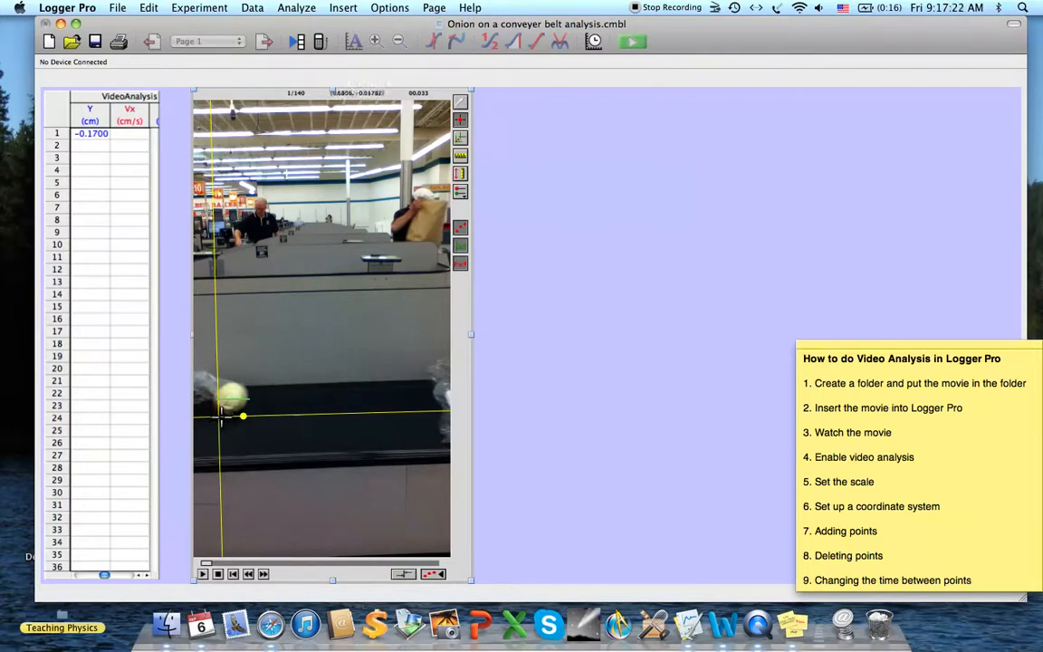
click(220, 416)
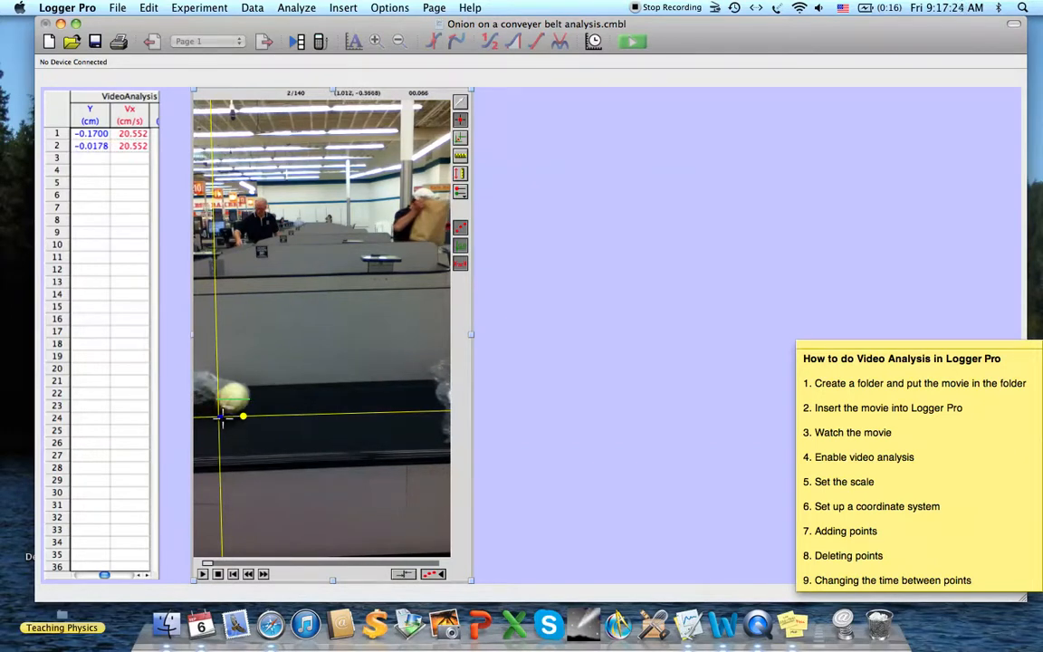
click(223, 415)
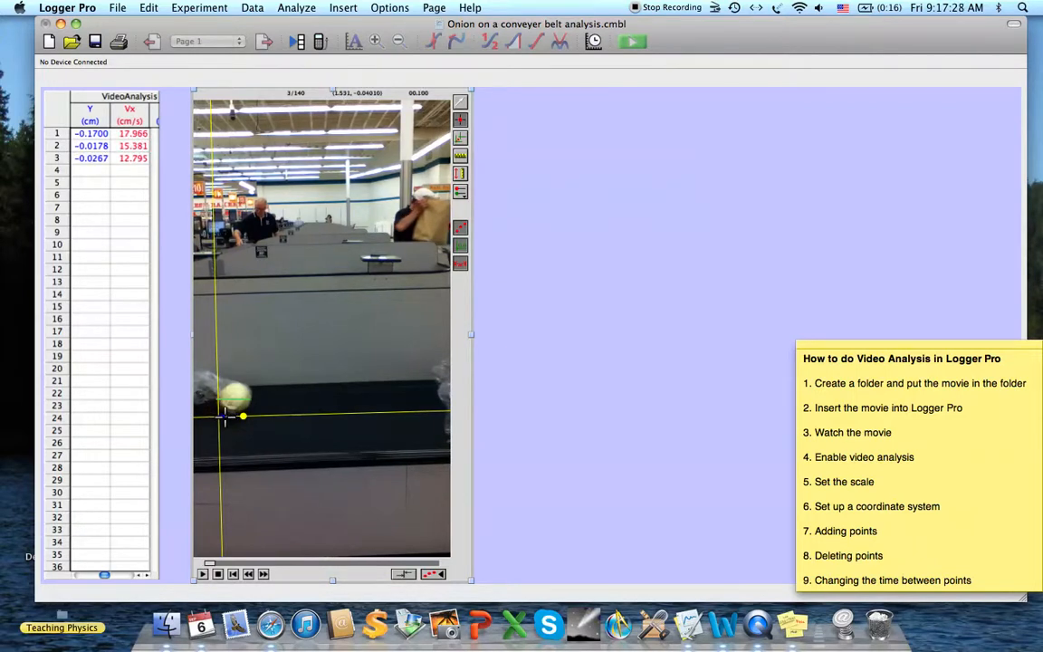
click(223, 415)
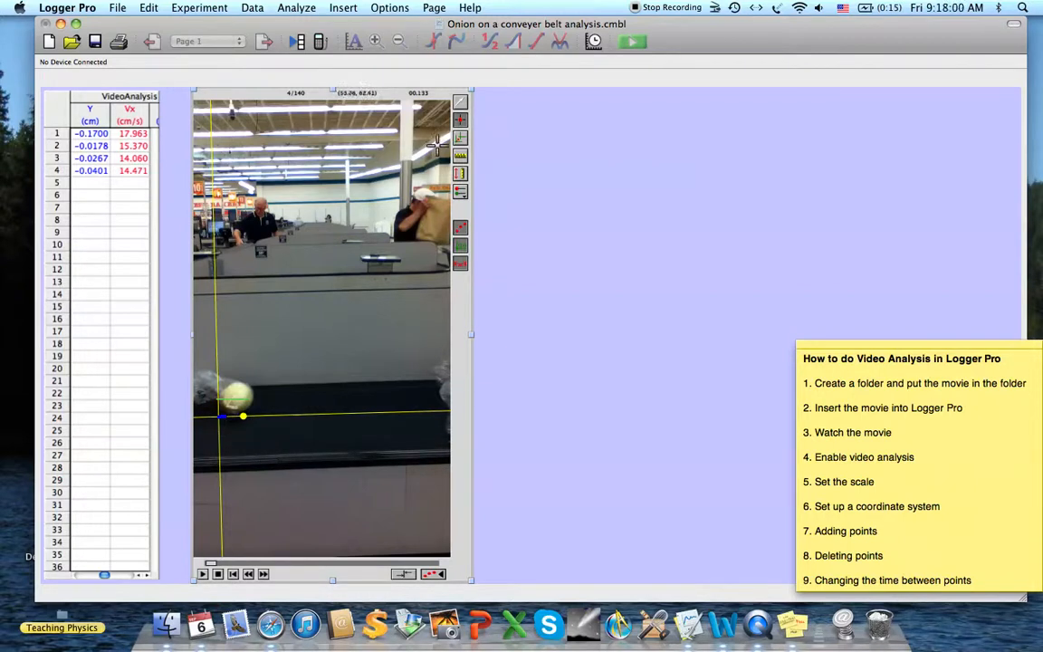
Select the marked points one after another and delete all four of them from the movie
click(460, 104)
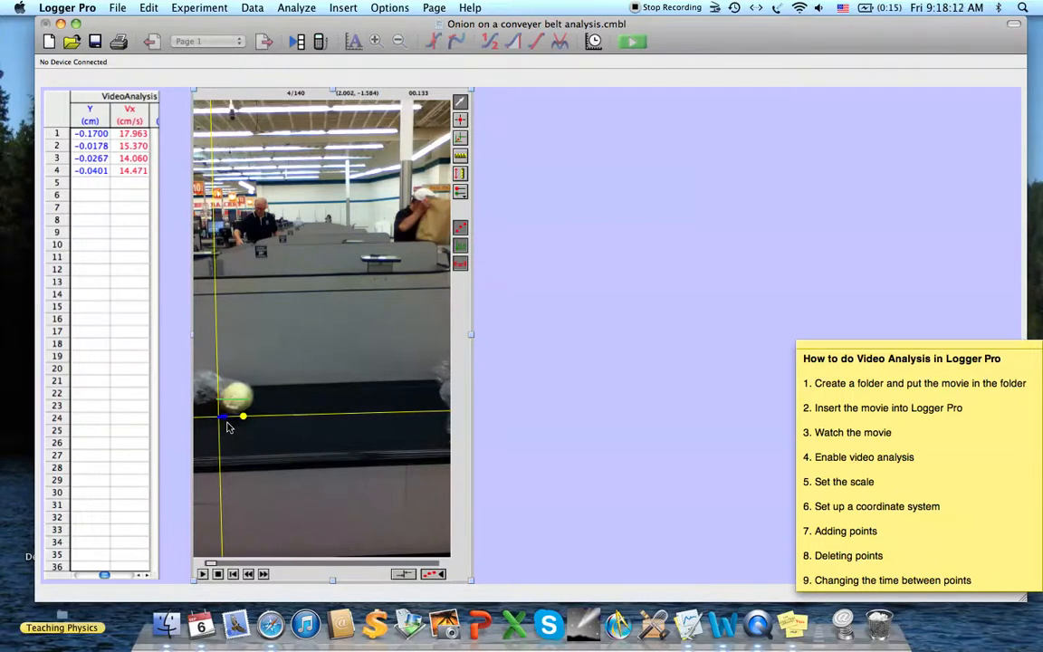
key(Delete)
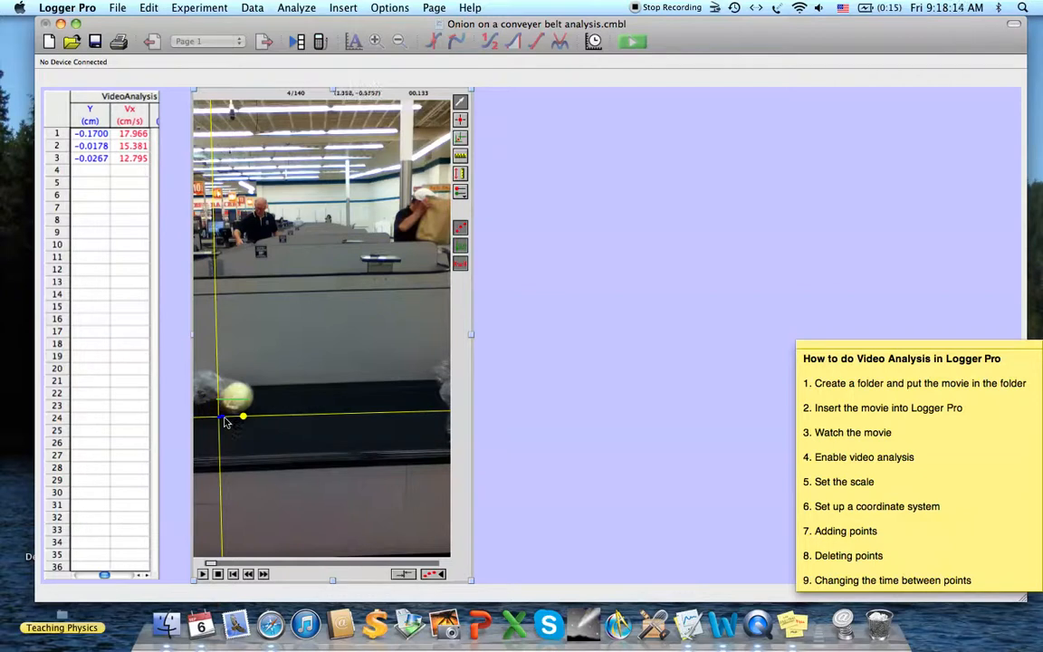
key(Delete)
key(Delete)
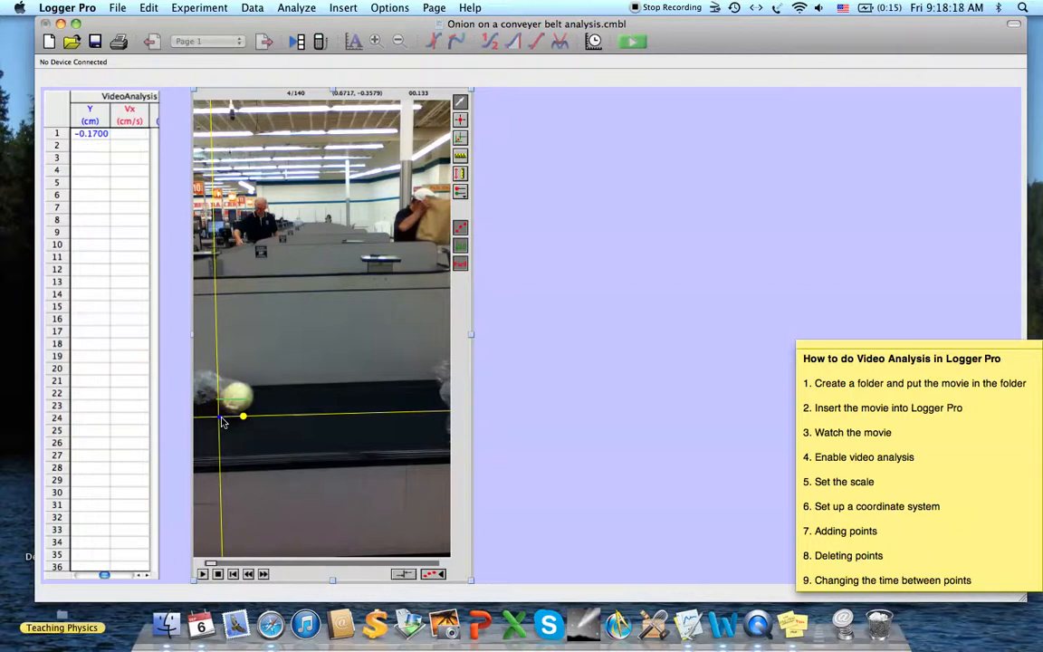
key(Delete)
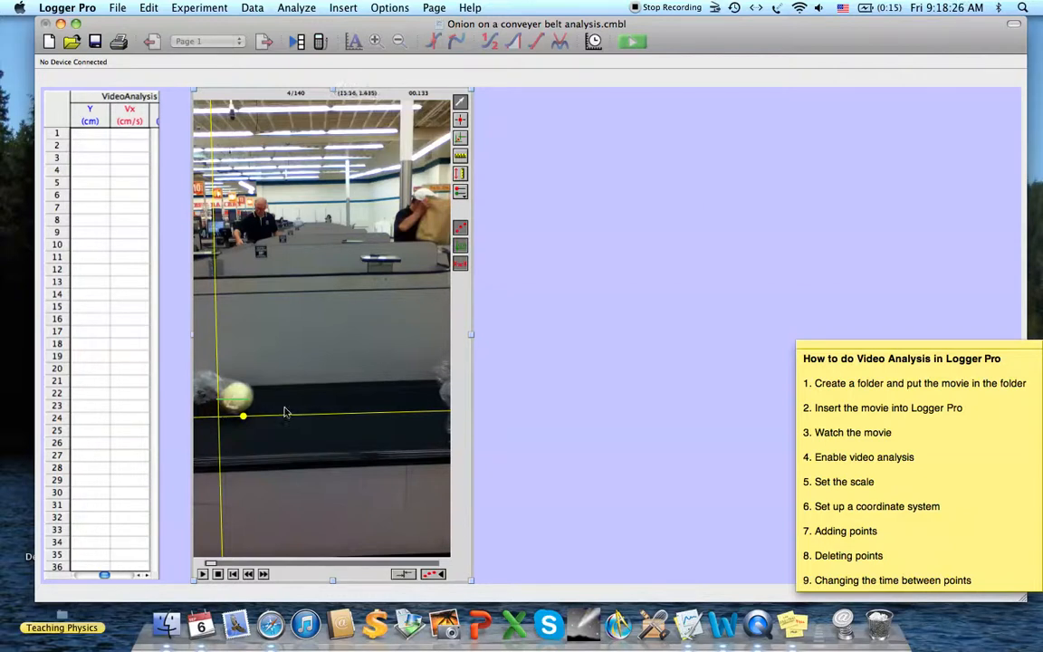
Set the movie options to advance the movie 5 frames after adding a new point
click(381, 8)
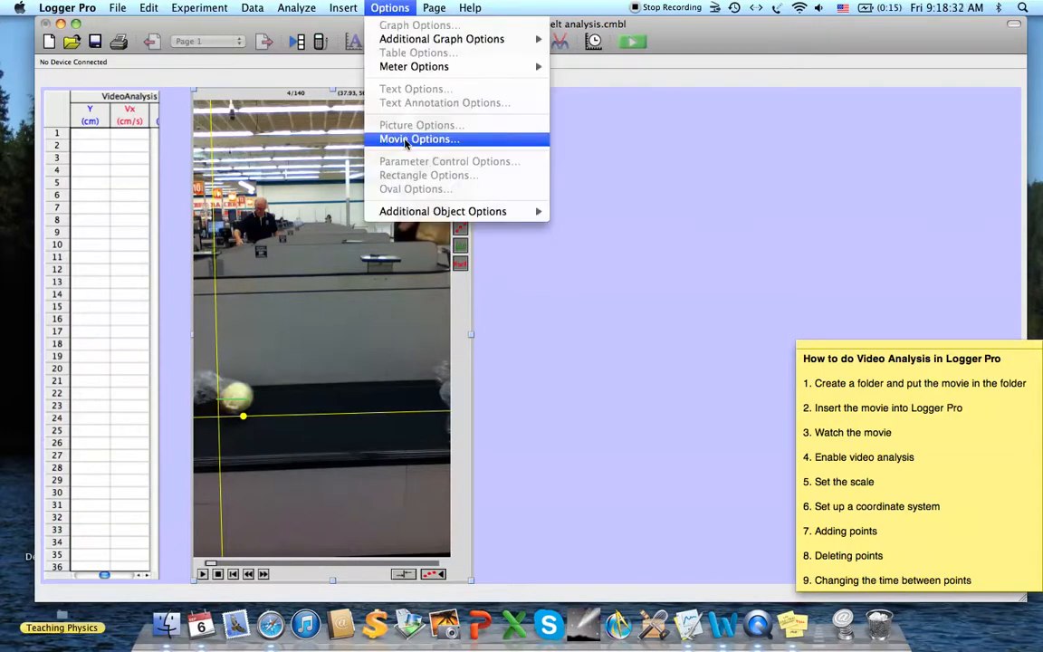
click(358, 8)
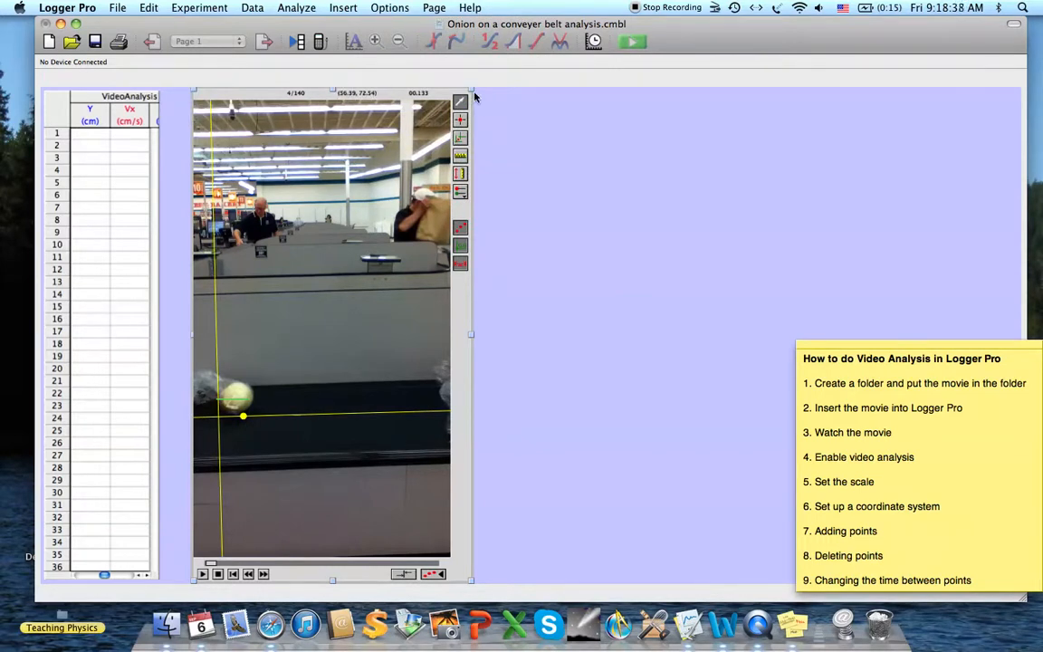
click(380, 8)
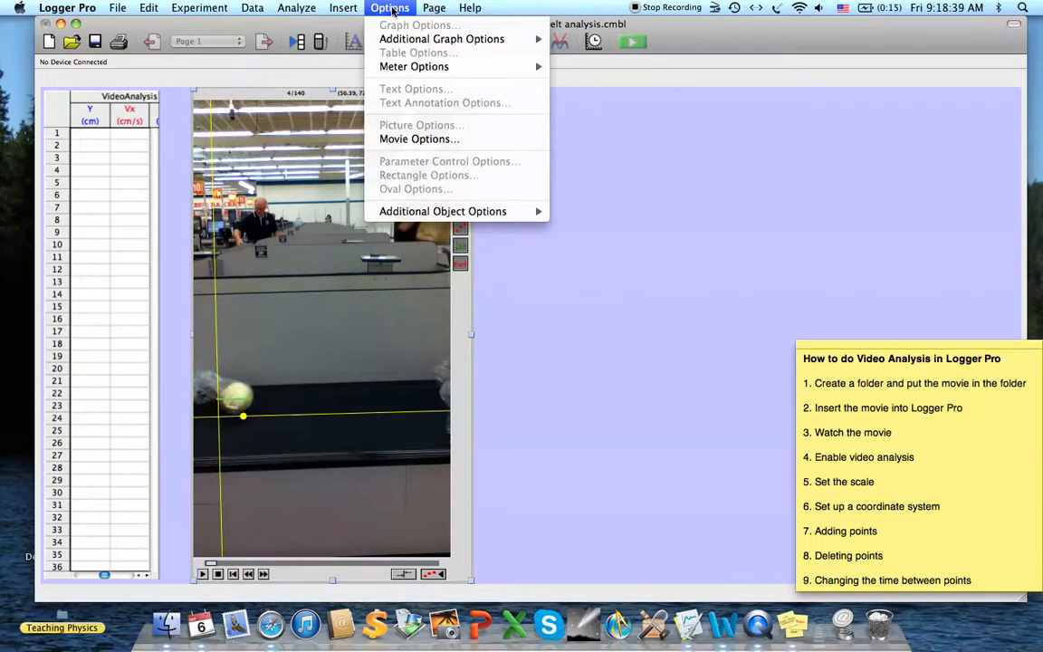
click(409, 143)
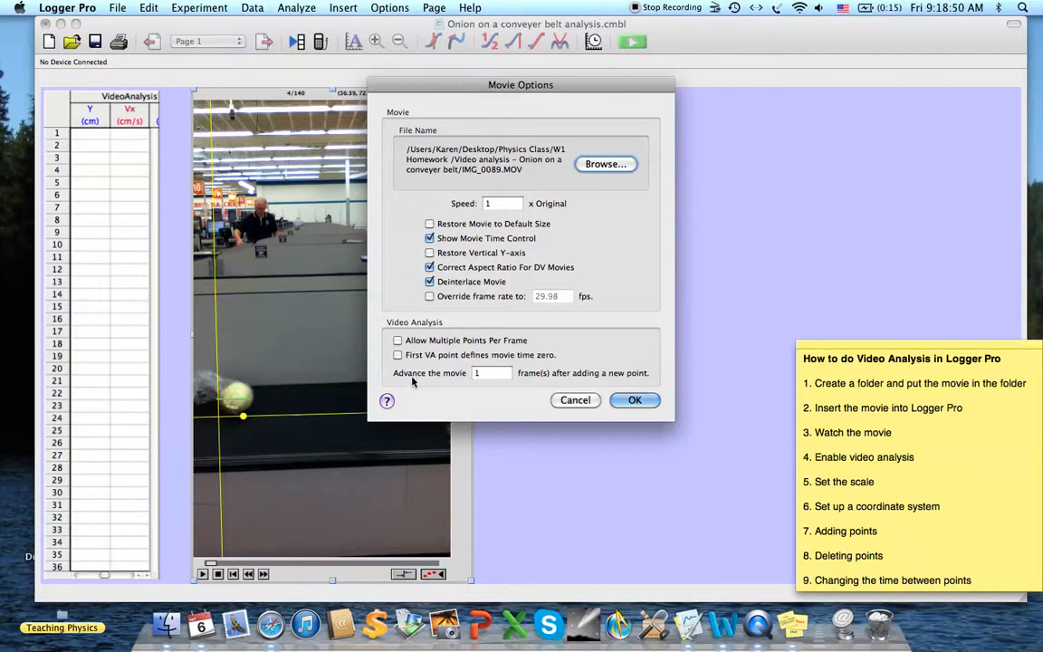
double_click(472, 374)
text(5)
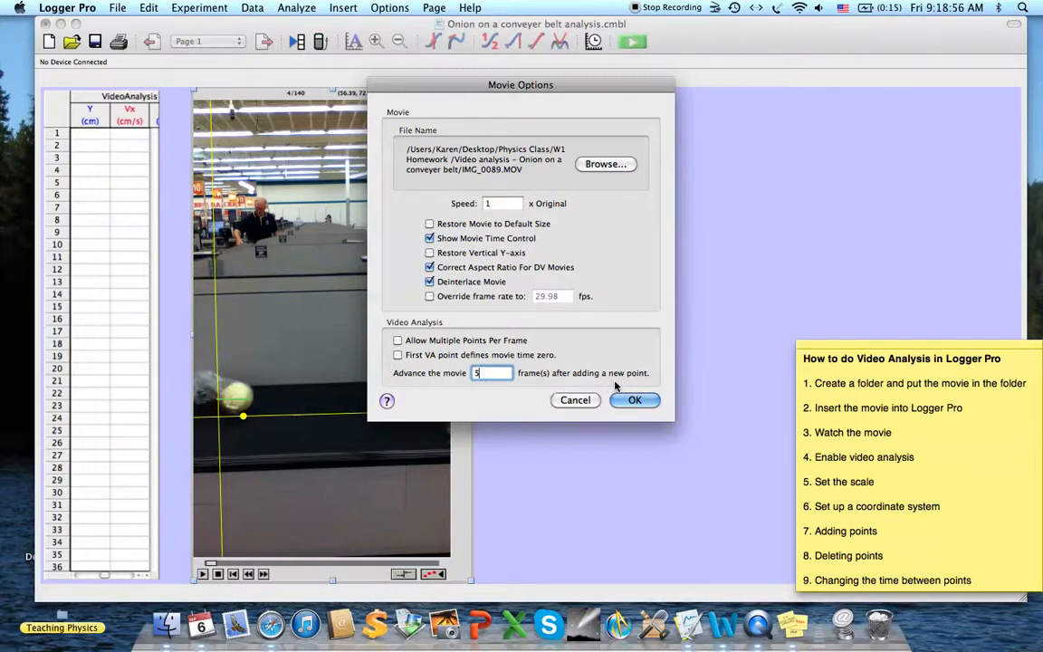
click(634, 399)
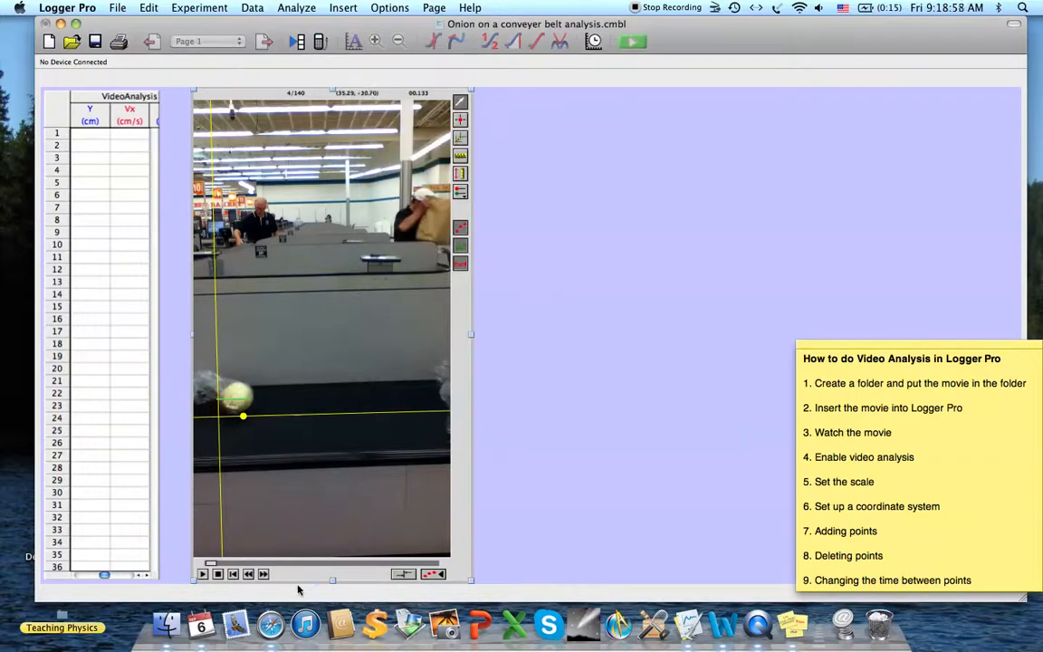
Return the movie to its first frame and mark the onion's lower left edge with one point every 5 frames, from frame 0 to 115
click(233, 573)
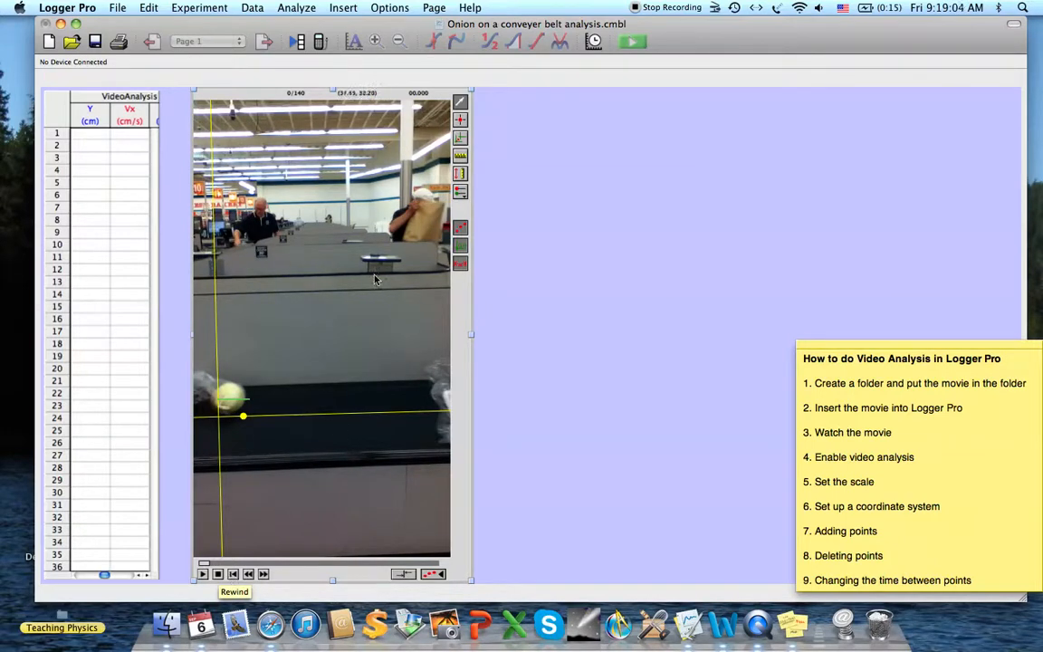
click(459, 120)
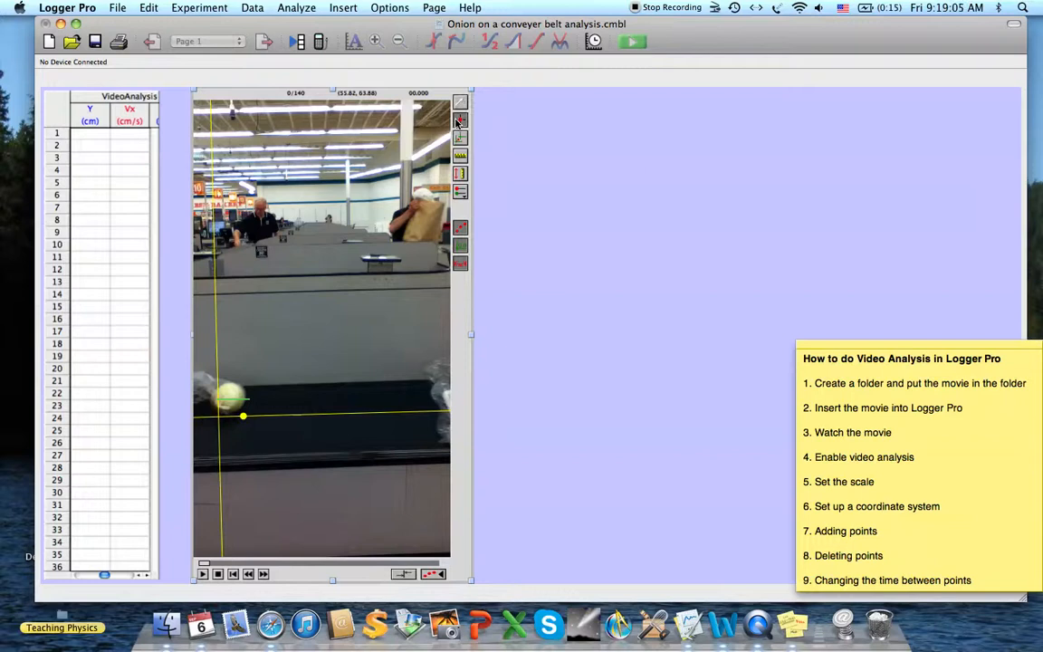
click(218, 414)
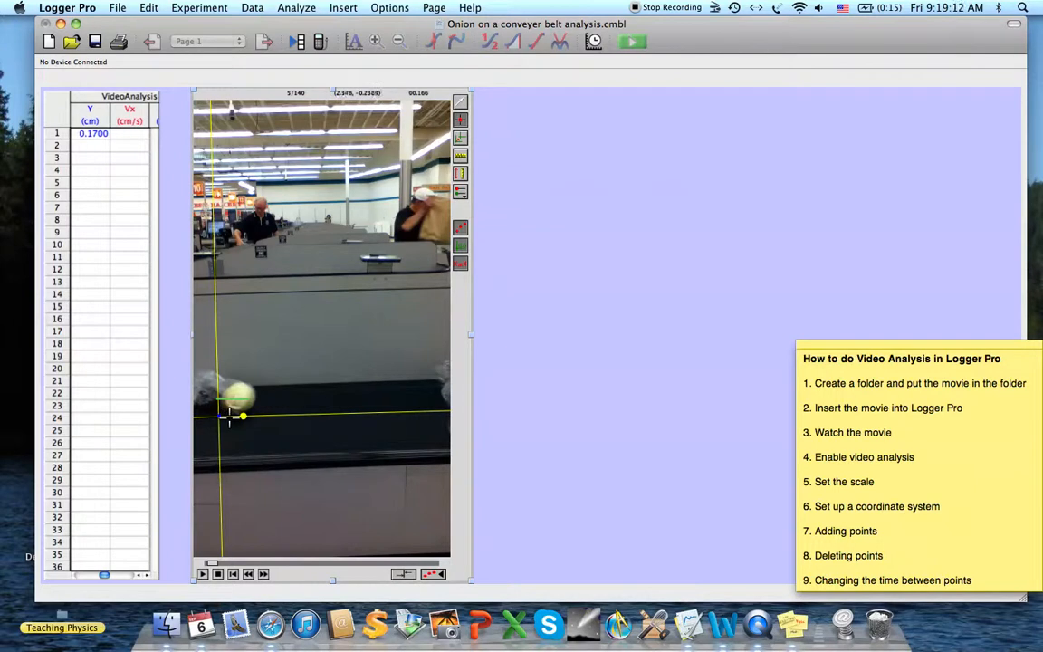
click(239, 416)
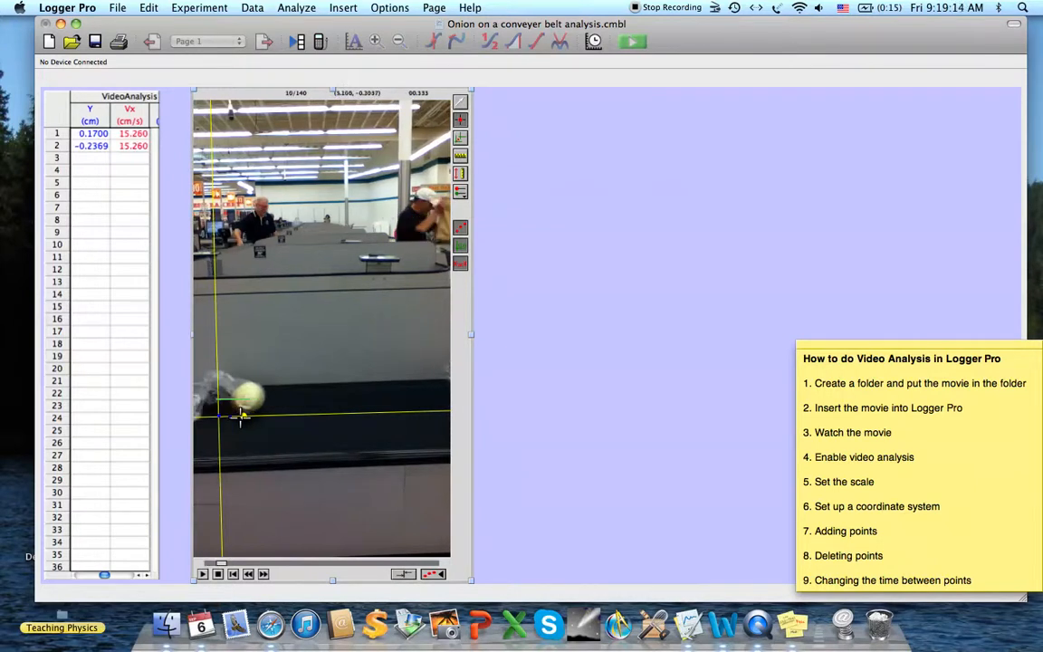
click(241, 415)
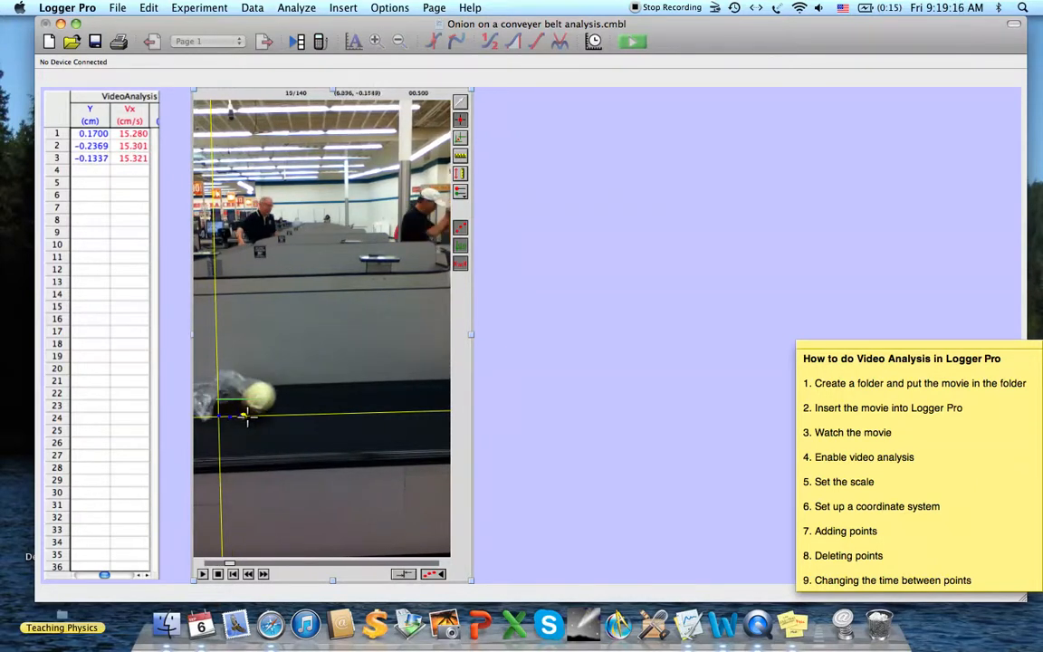
click(250, 415)
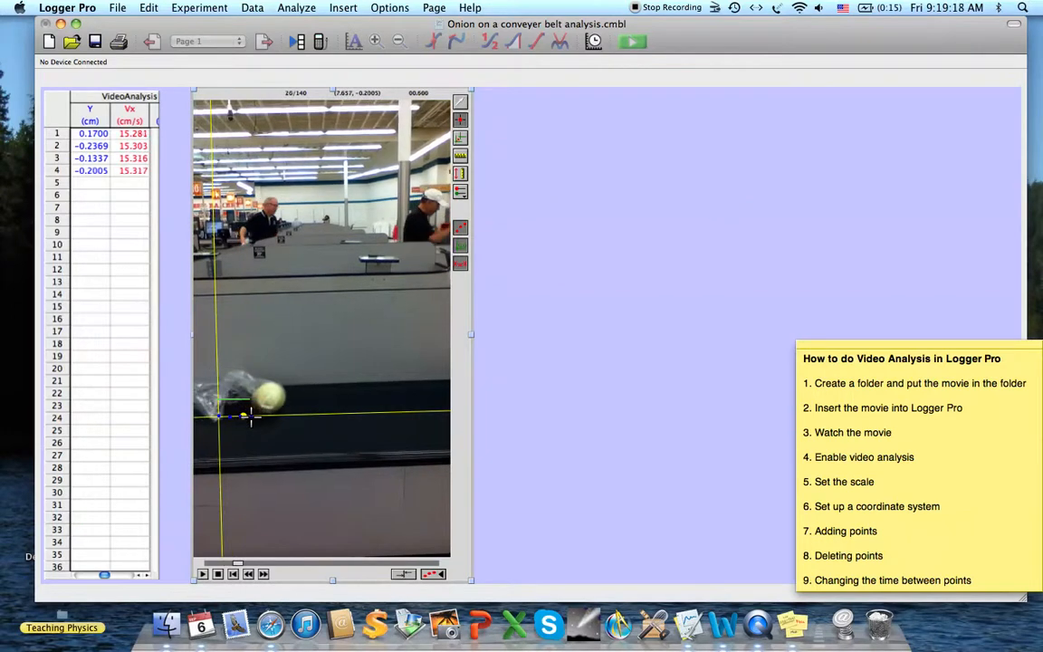
click(257, 415)
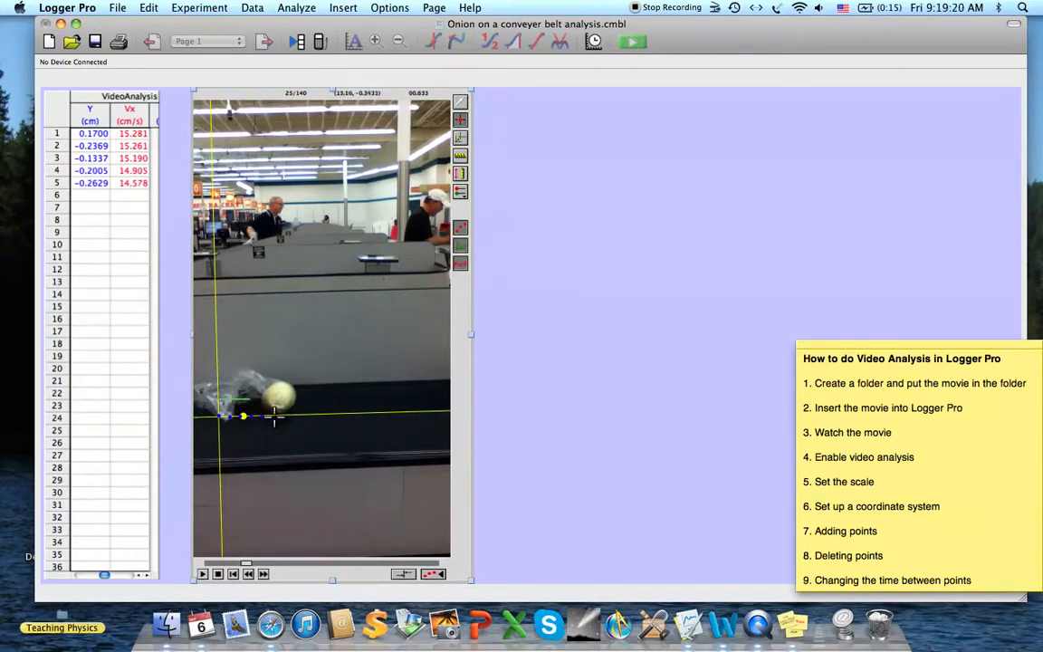
click(272, 416)
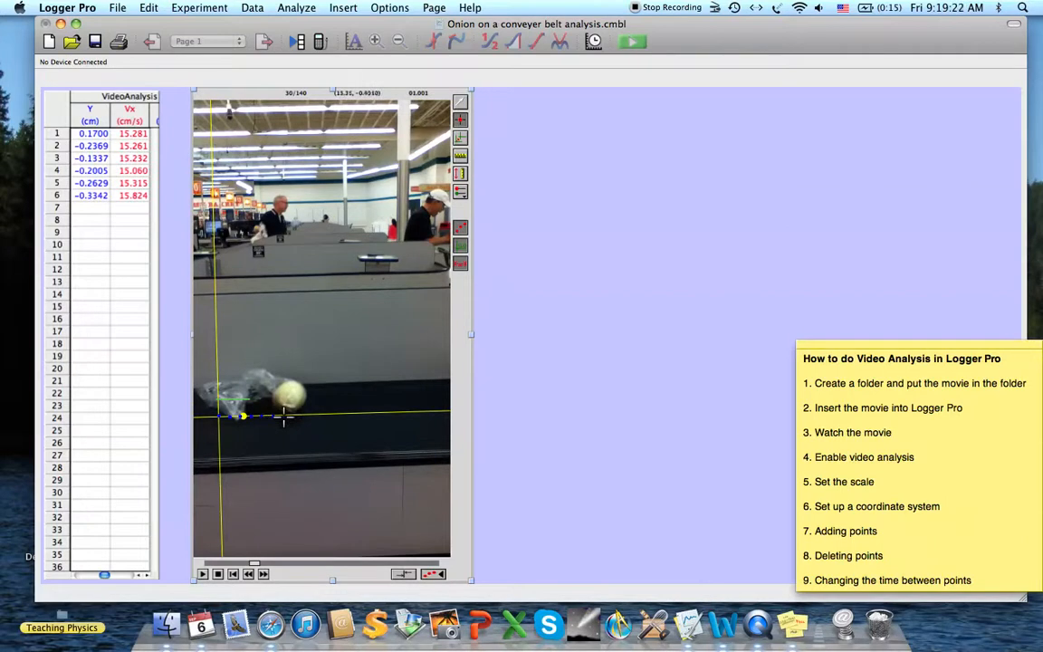
click(283, 415)
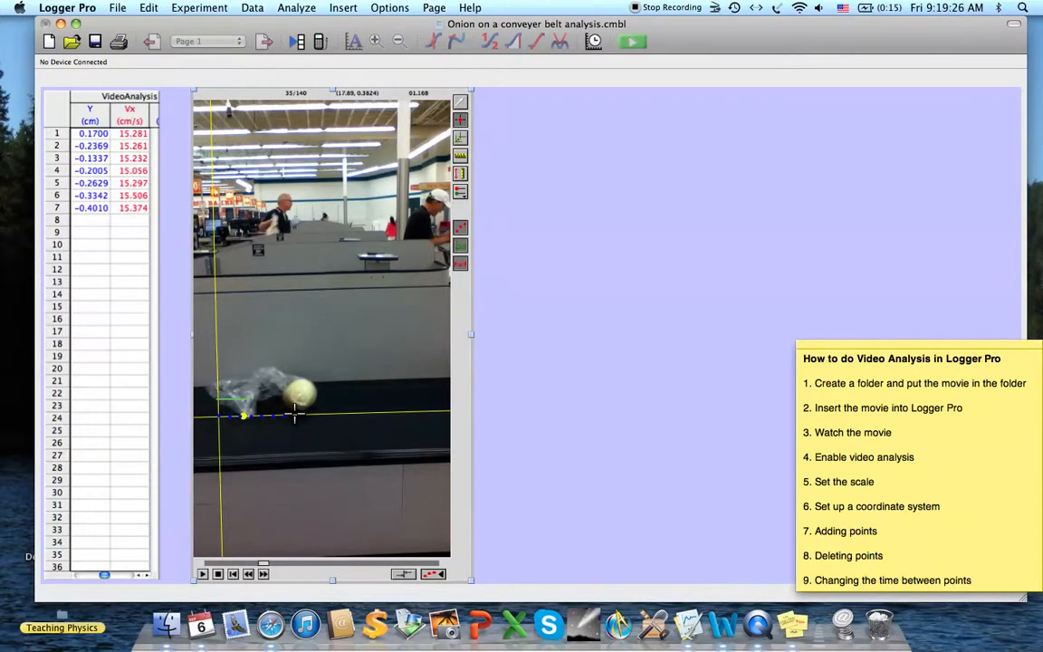
click(296, 415)
click(306, 416)
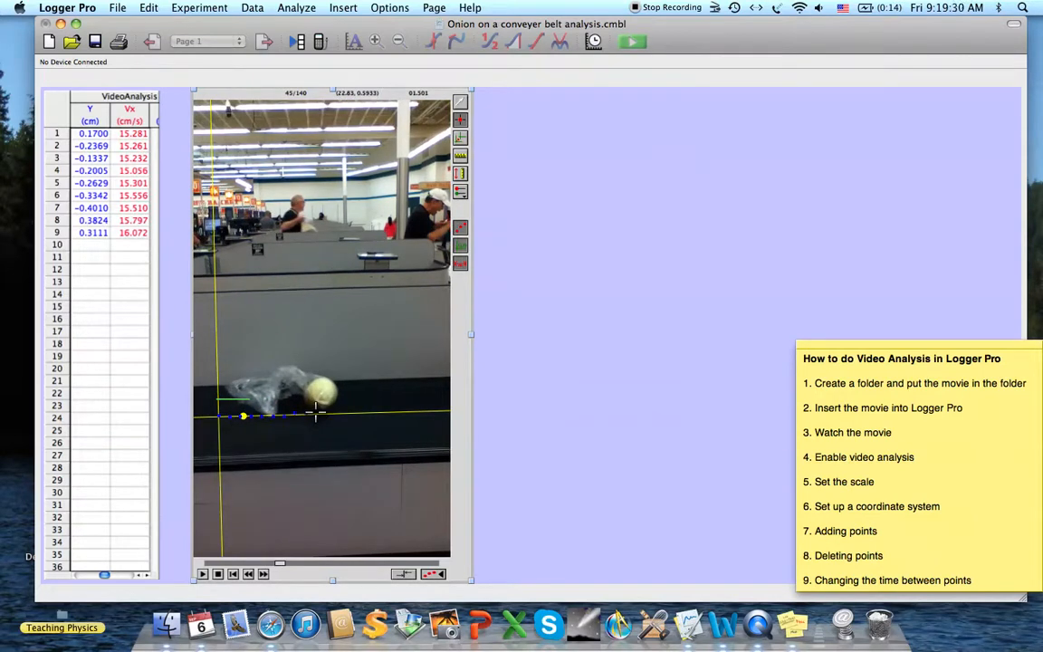
click(315, 415)
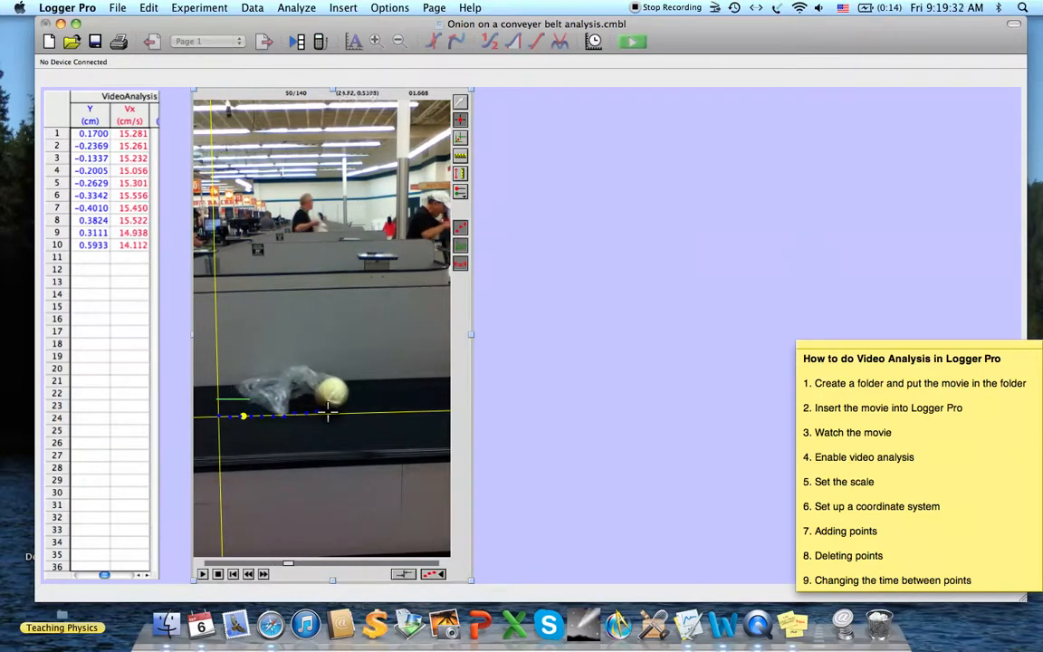
click(328, 414)
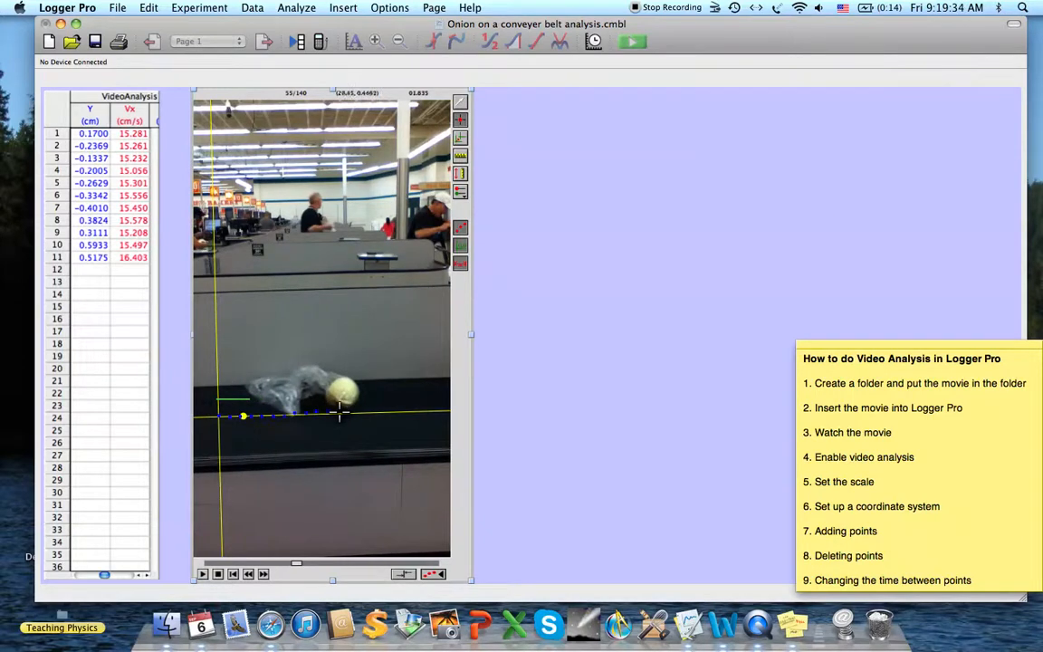
click(340, 414)
click(351, 414)
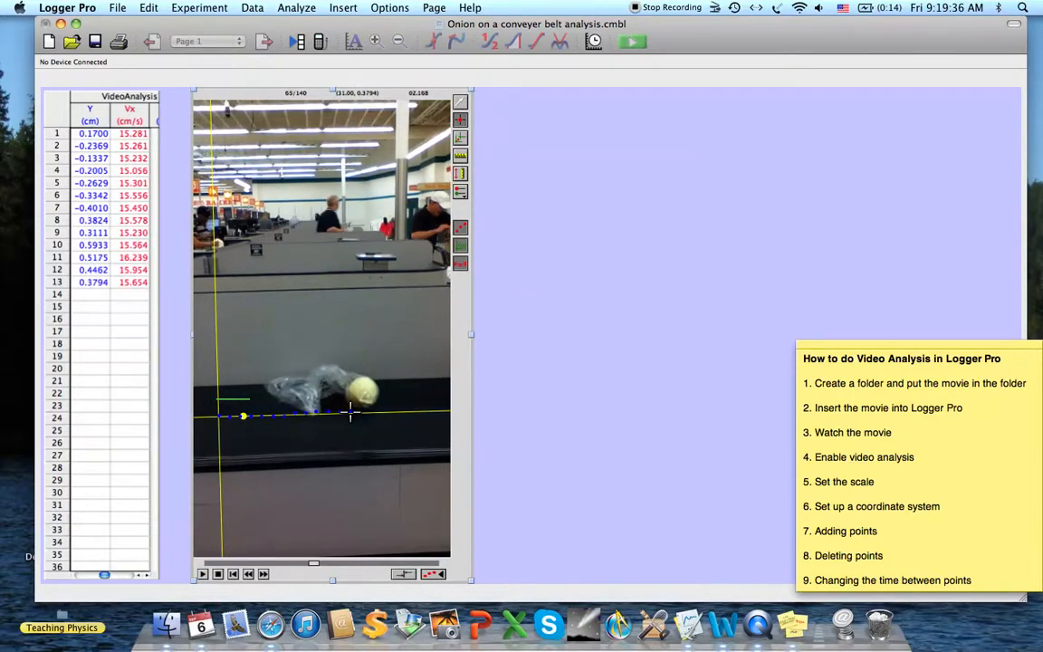
click(360, 413)
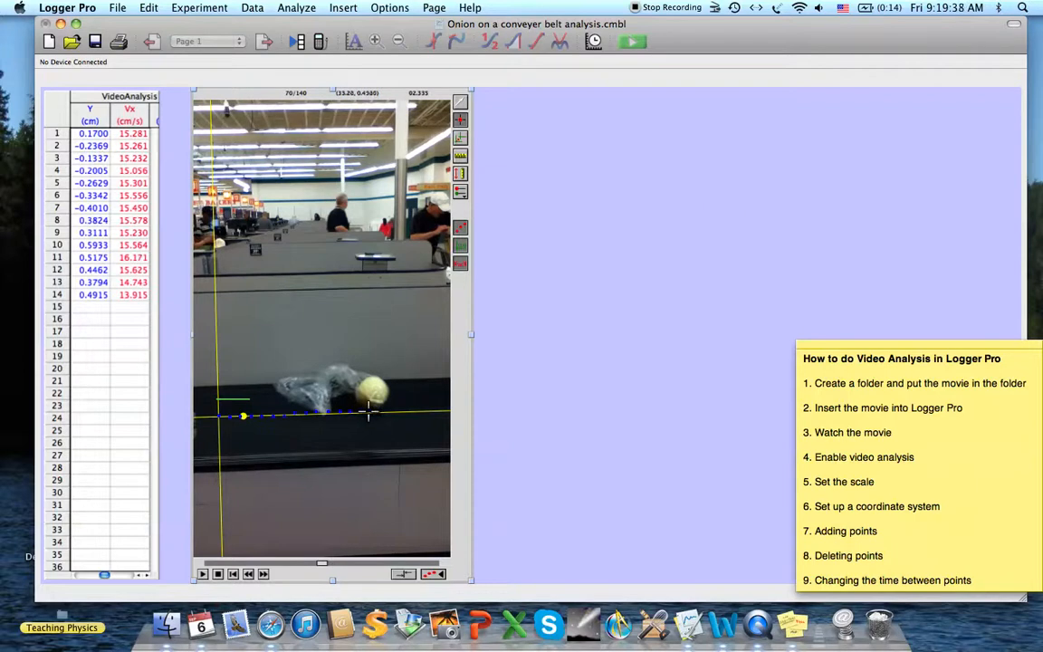
click(378, 412)
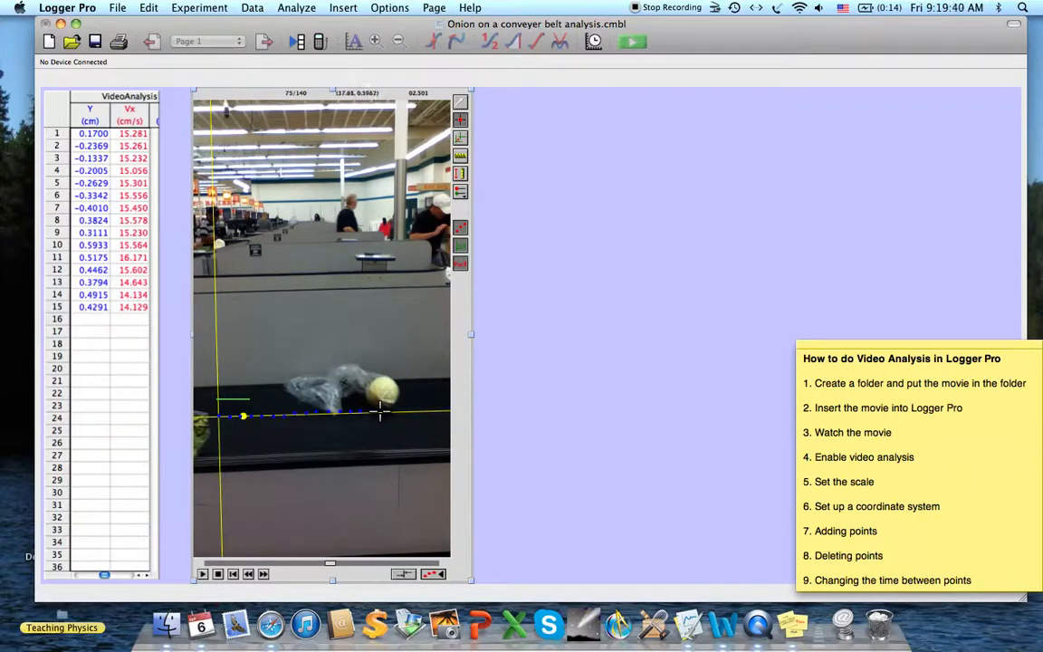
click(381, 413)
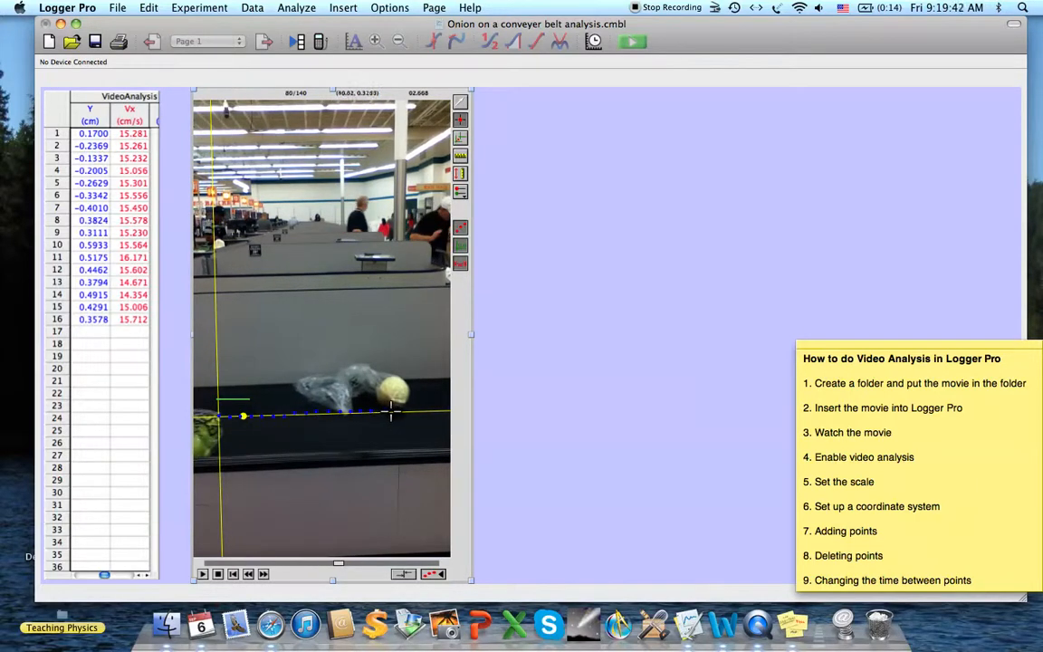
click(399, 413)
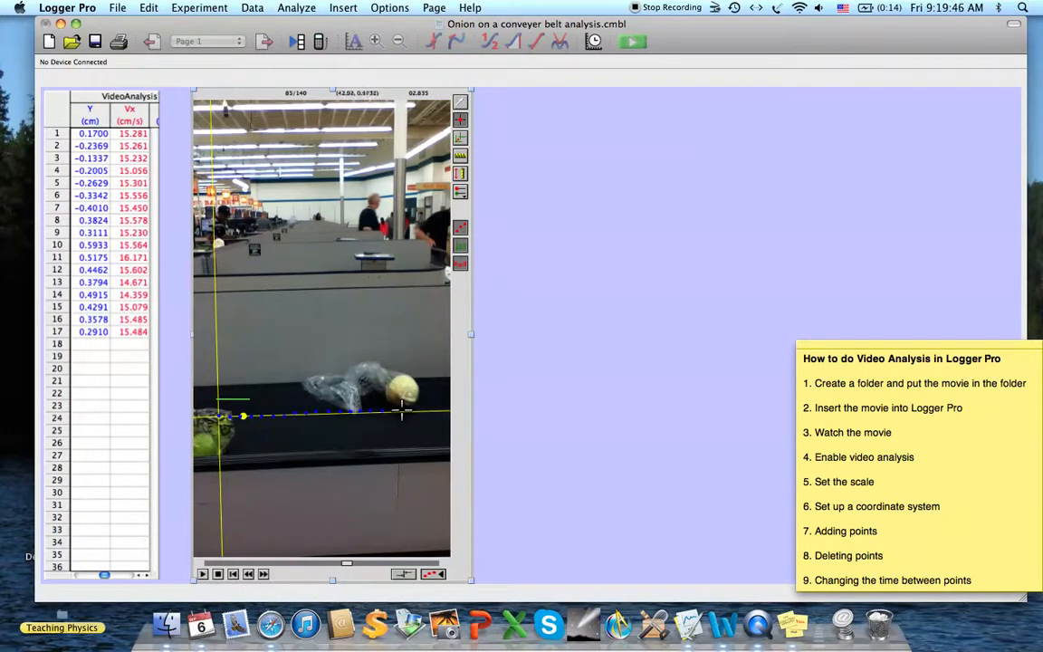
click(401, 412)
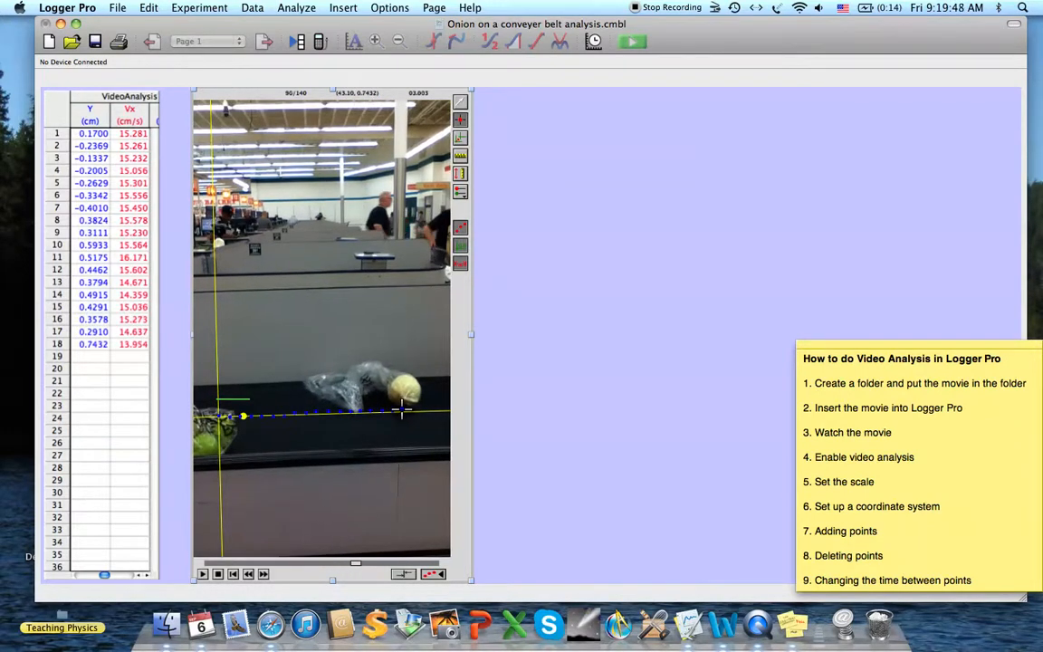
click(404, 410)
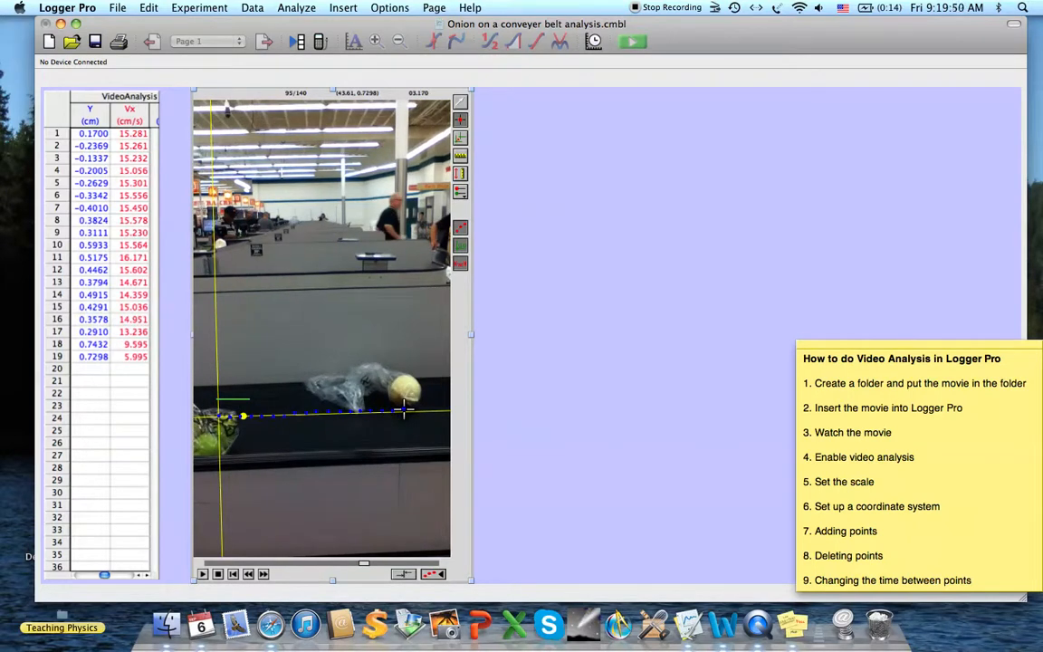
click(405, 410)
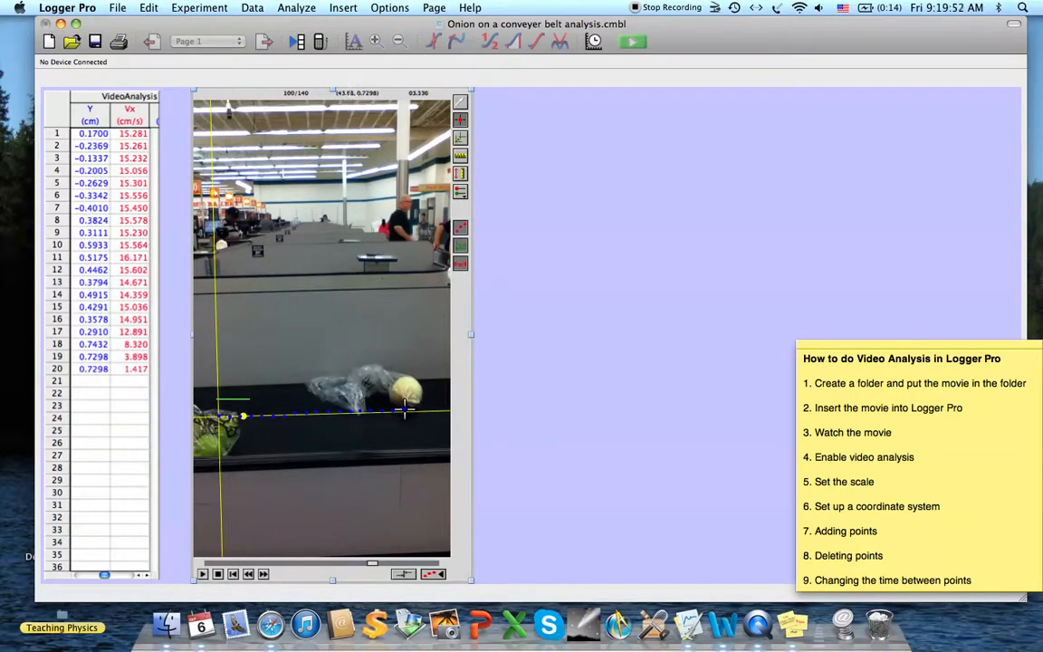
click(404, 412)
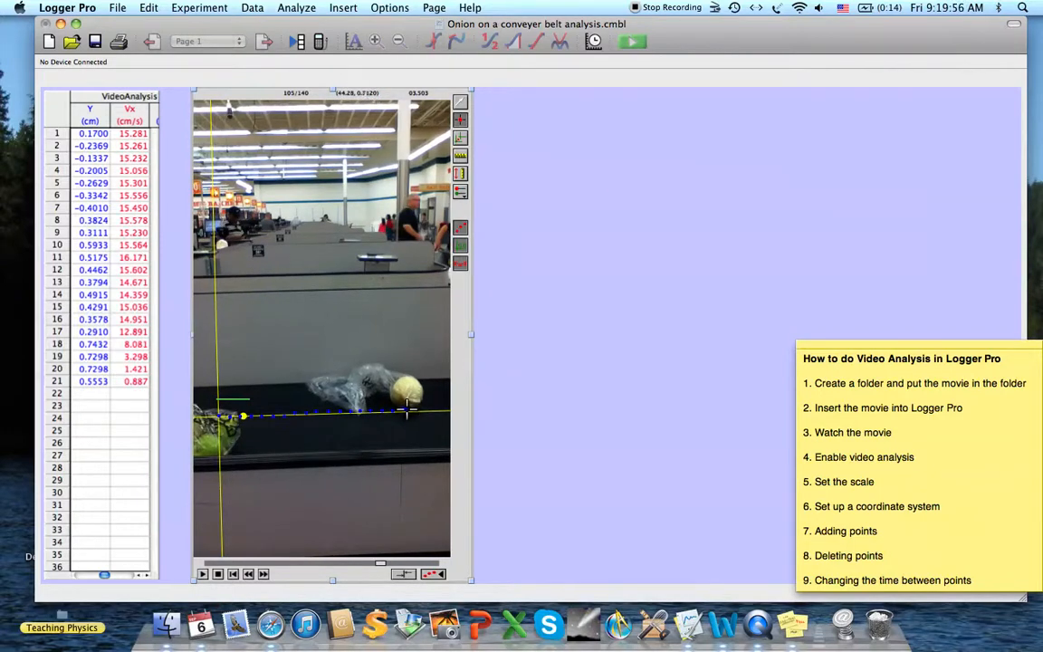
click(406, 409)
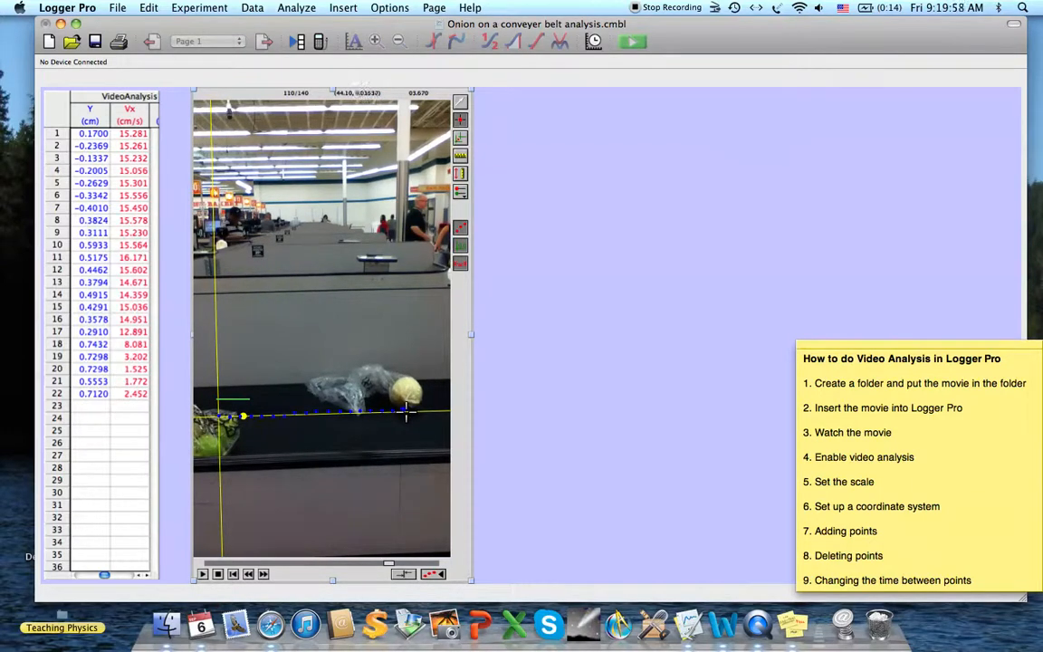
click(406, 412)
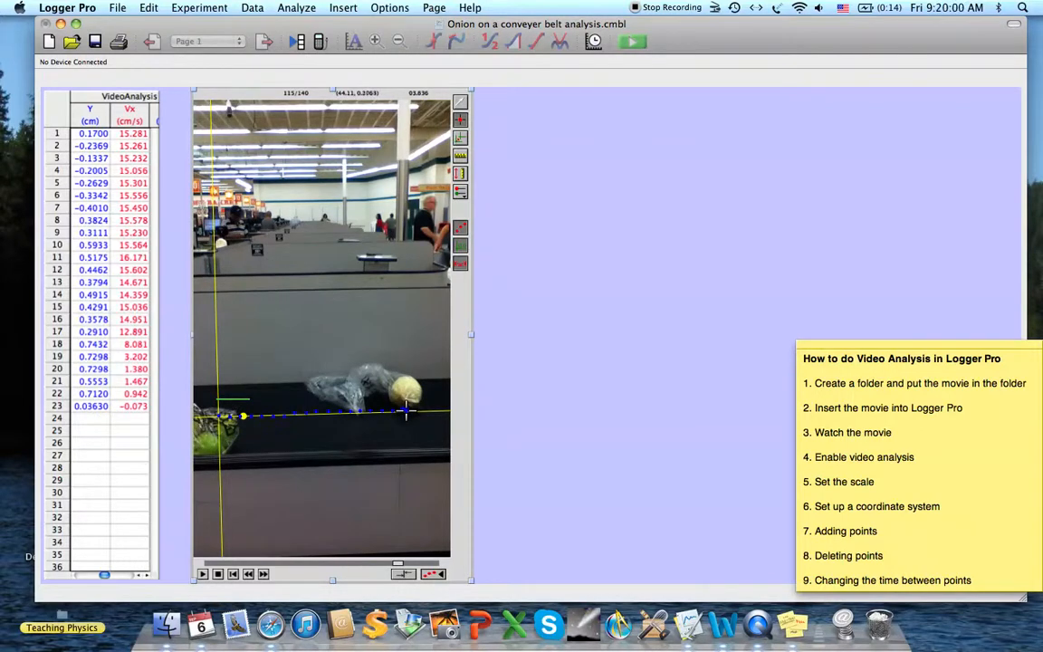
click(406, 413)
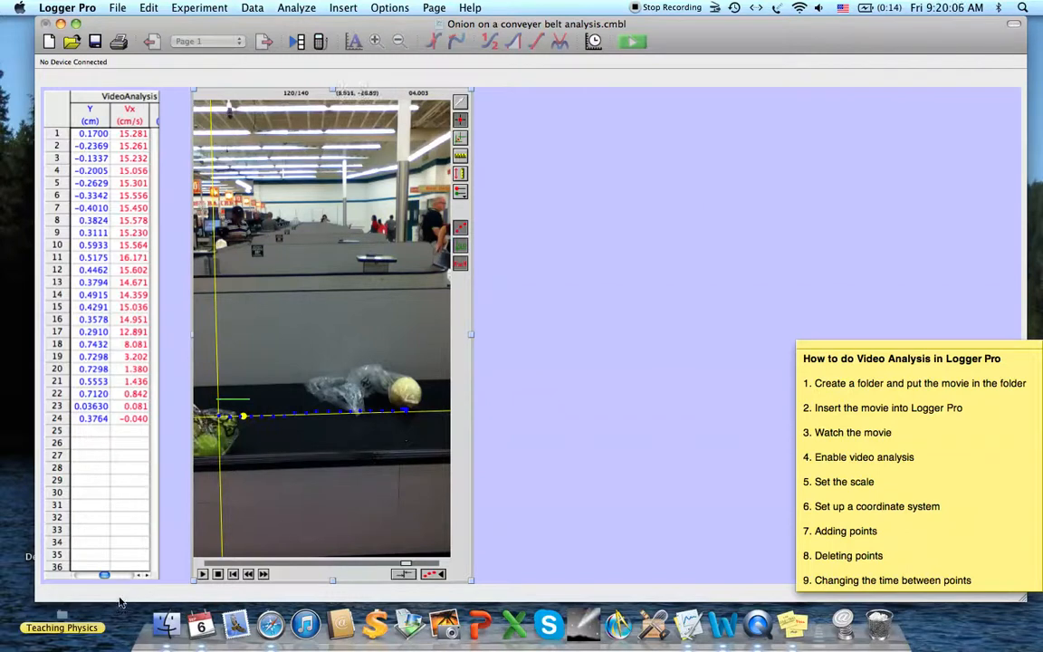
Examine the Time and X values recorded for the onion's marked points in the data table
drag(106, 576, 84, 577)
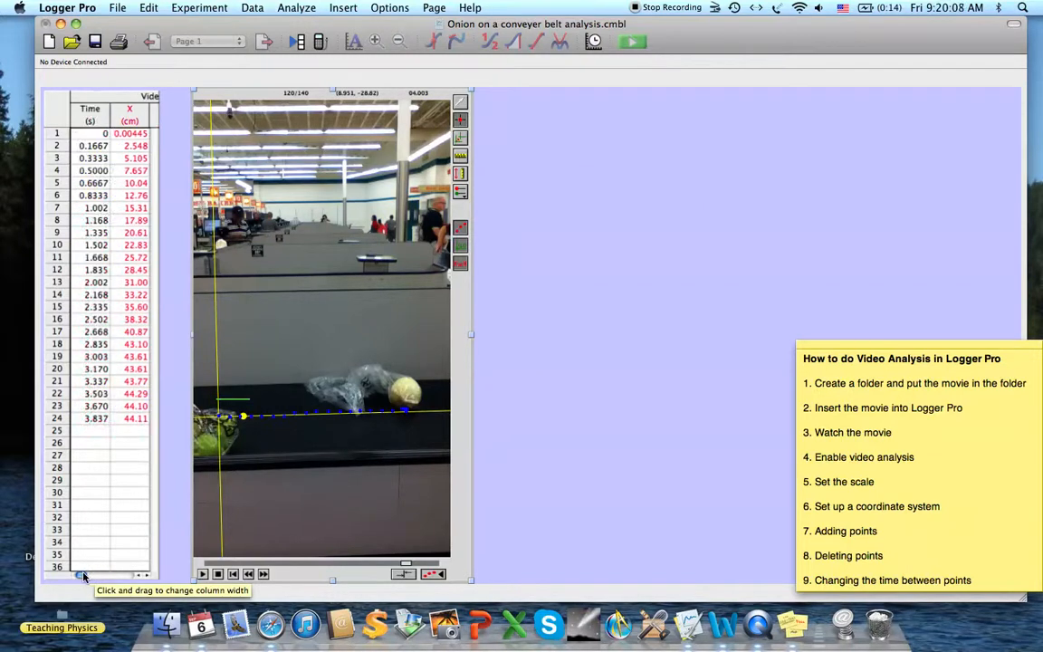